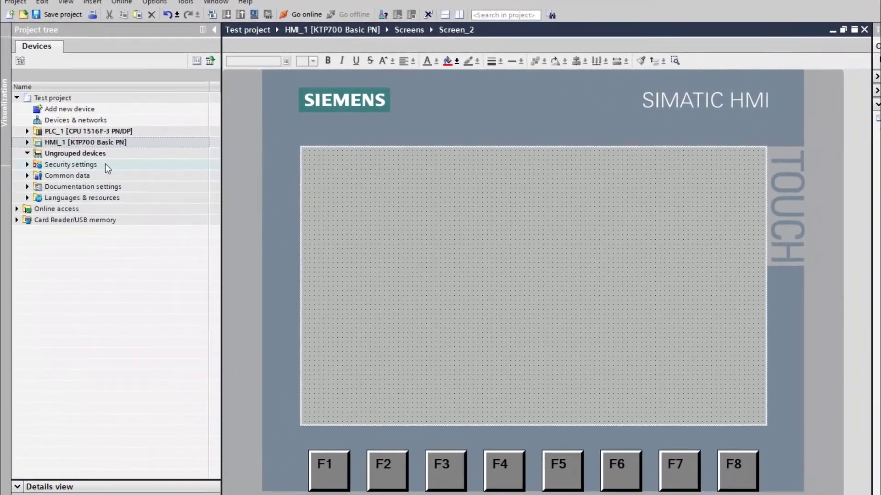
- Expand HMI_1 [KTP700 Basic PN], its Screen management and the Templates folder in the project tree
click(30, 145)
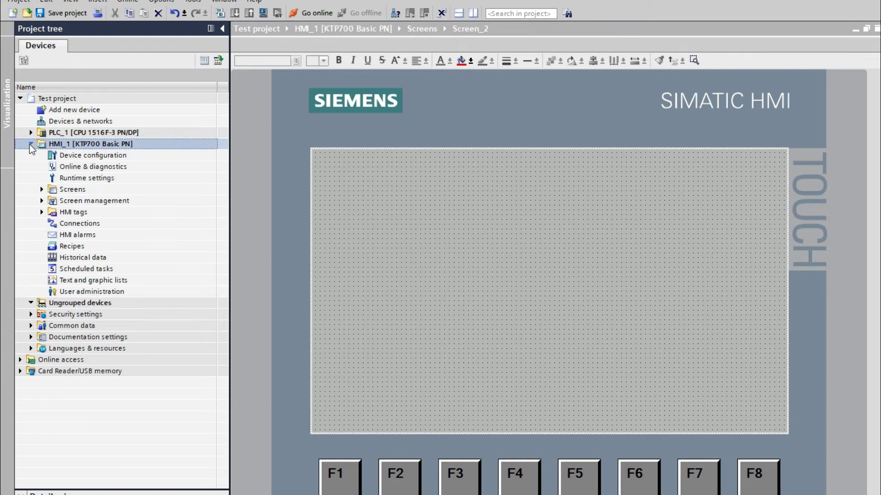
click(42, 201)
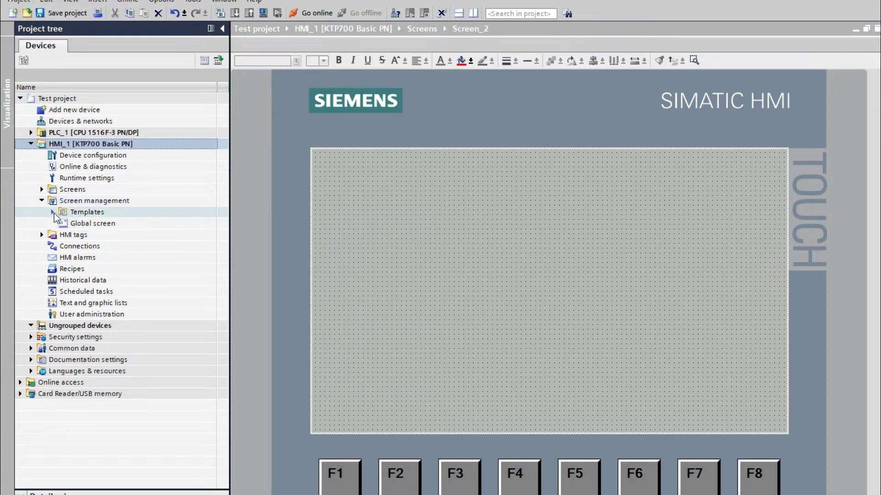
click(53, 212)
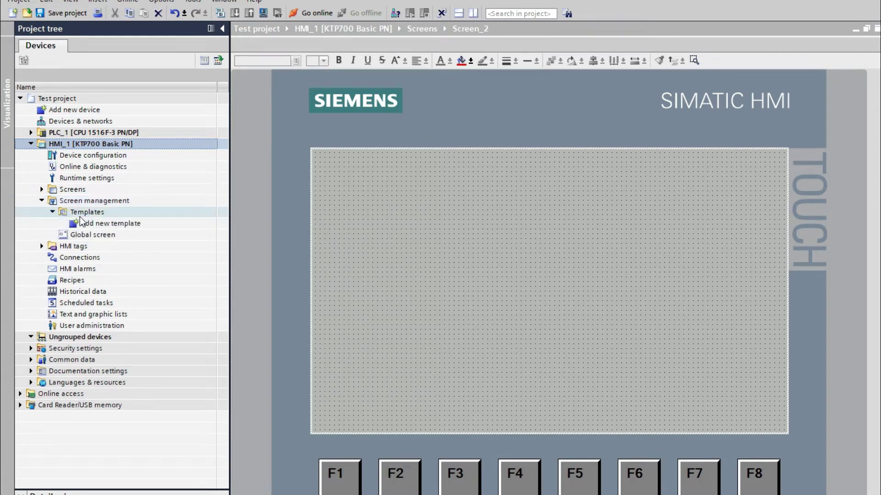
- Create Template_1 with Add new template, view its properties, then collapse the inspector
double_click(106, 226)
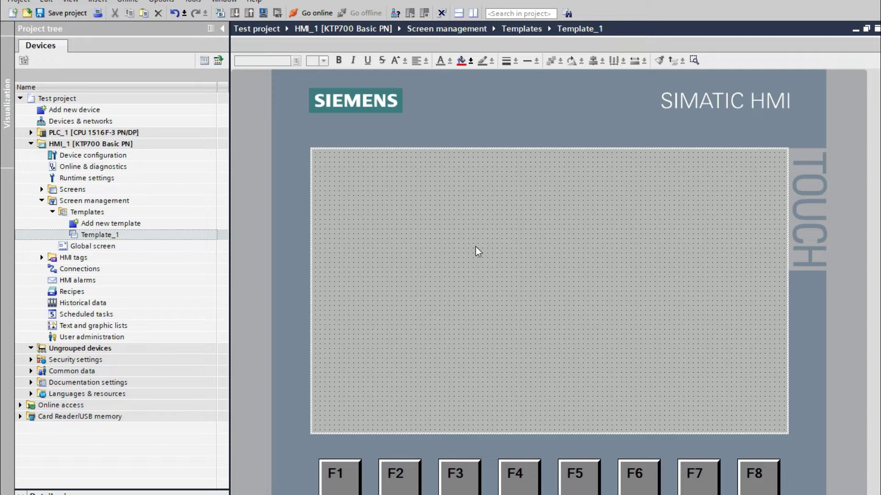
double_click(419, 363)
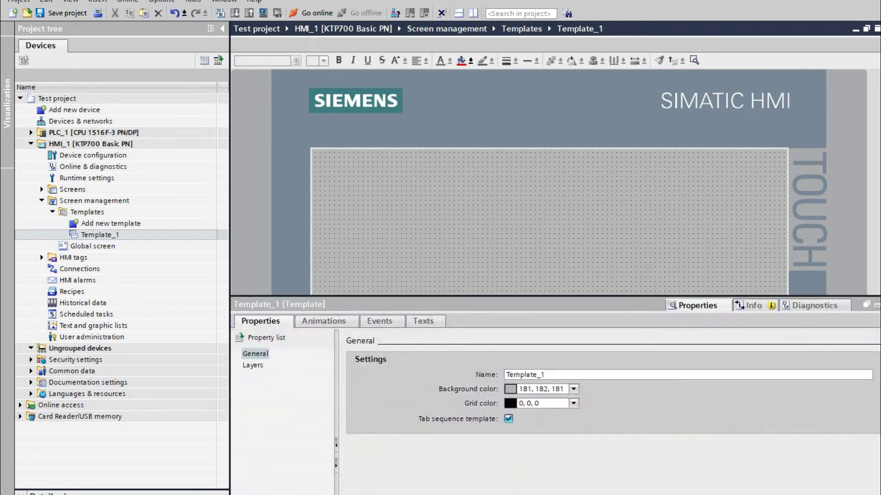
click(577, 329)
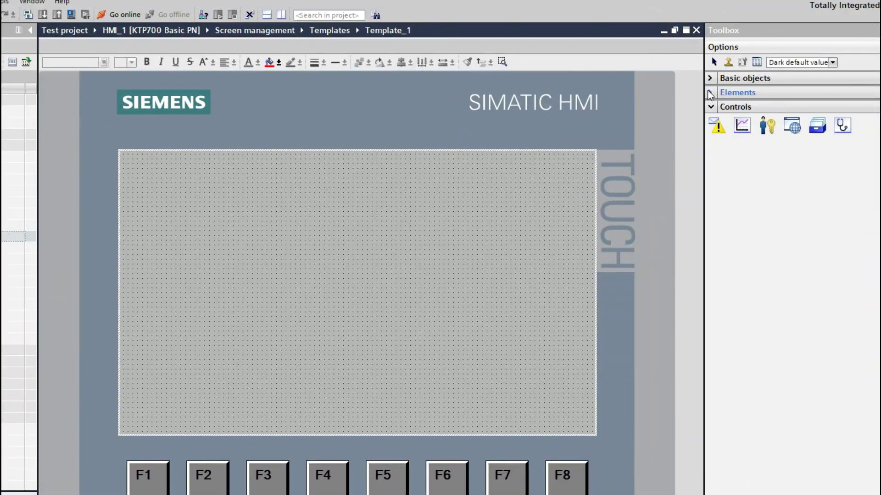
- Place a Button labelled Text at Template_1's bottom-left and stretch it taller
click(653, 97)
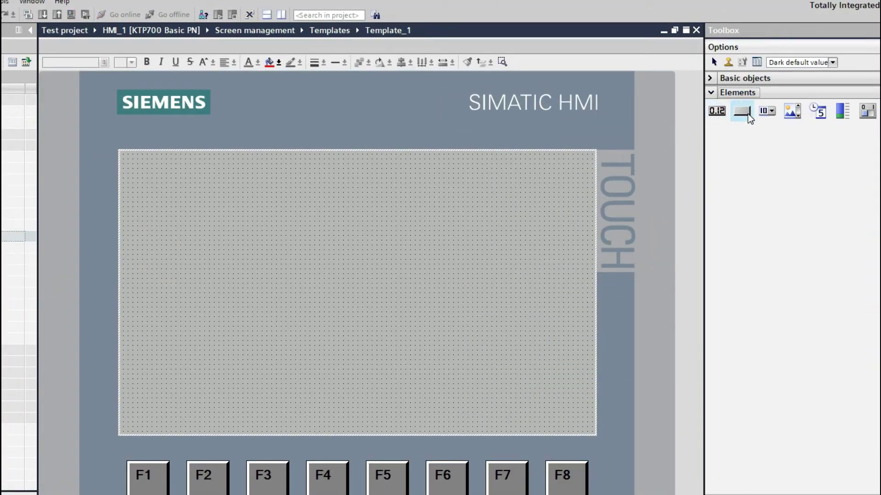
drag(748, 113, 148, 422)
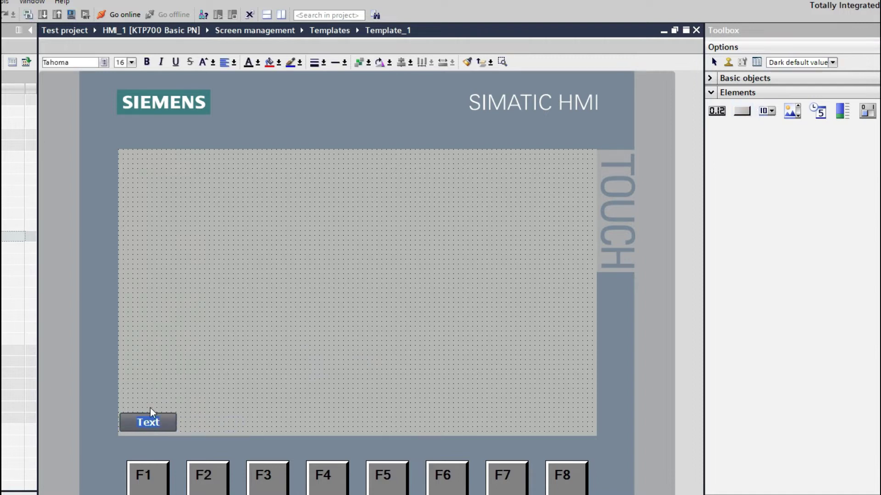
click(154, 426)
click(190, 411)
click(150, 419)
drag(149, 415, 148, 401)
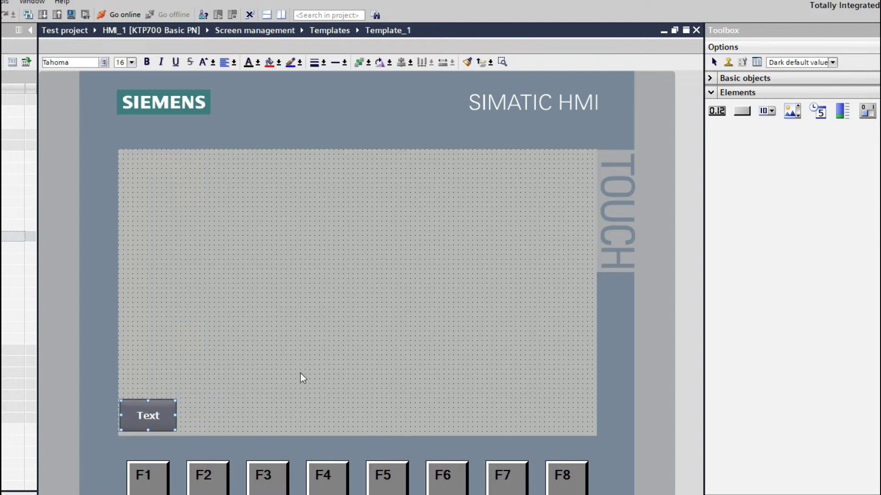
click(204, 408)
click(165, 417)
click(207, 408)
click(158, 418)
- Open the Text button's General properties and switch its mode to Graphic
right_click(164, 418)
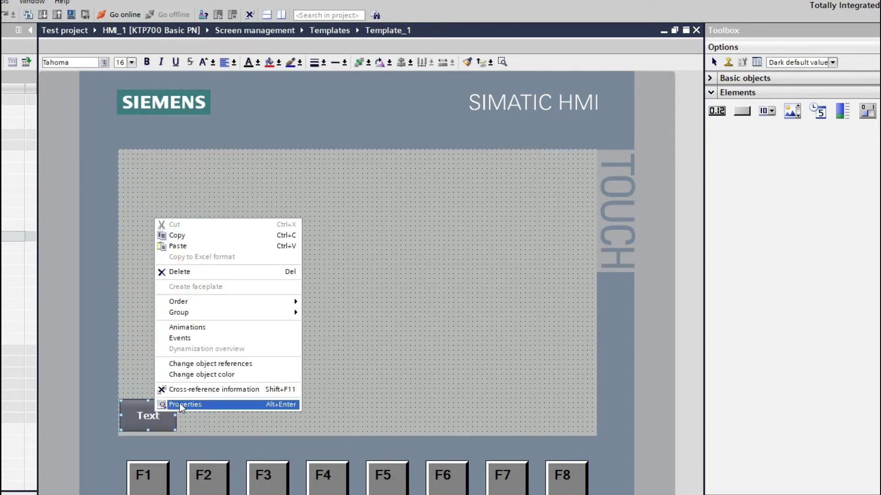
click(180, 404)
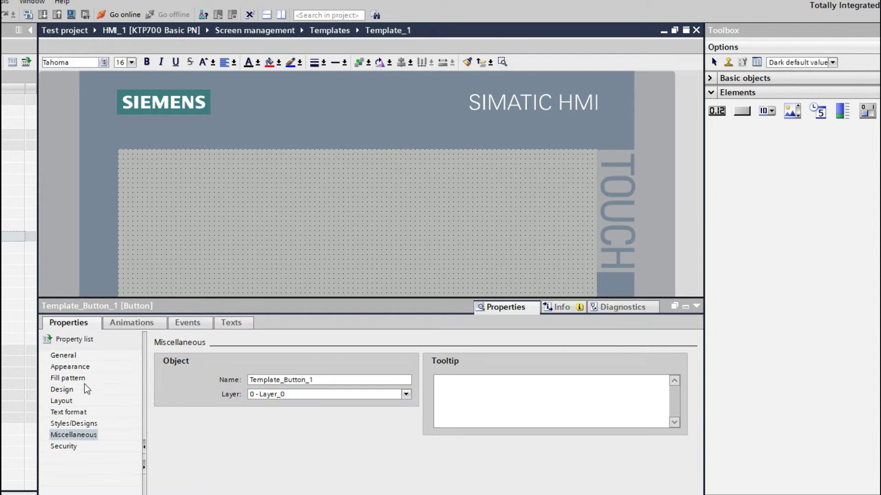
click(63, 356)
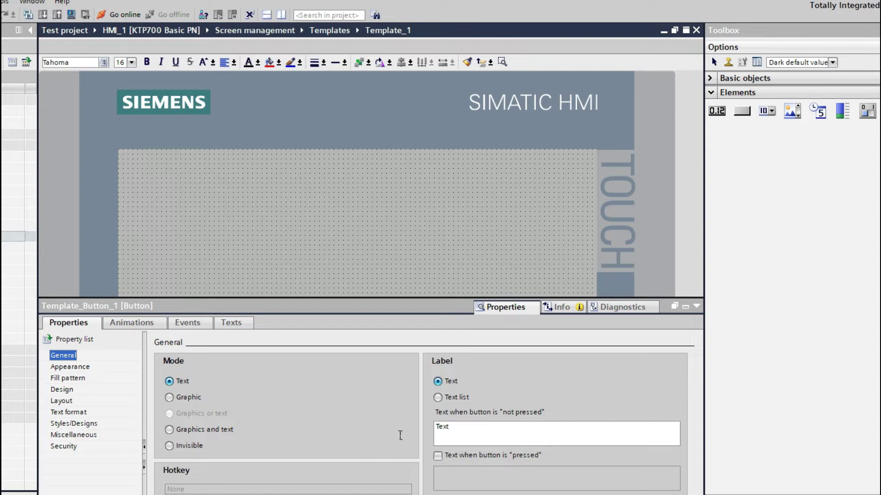
double_click(455, 431)
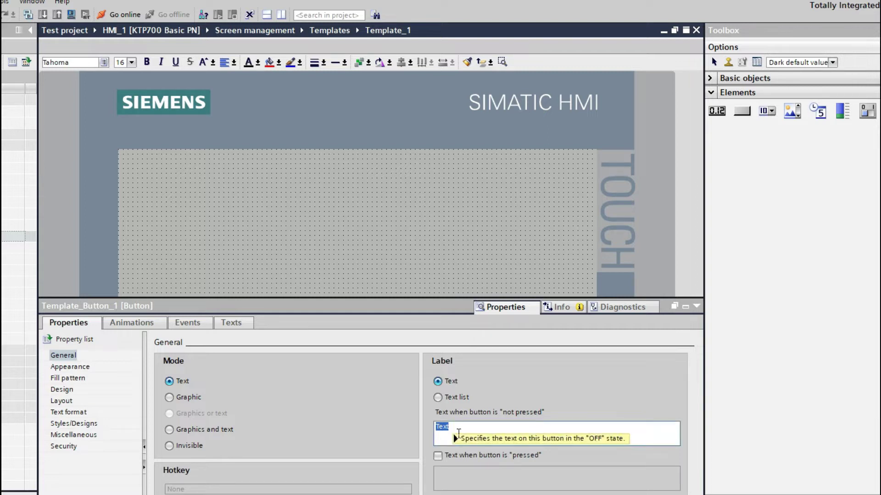
click(170, 398)
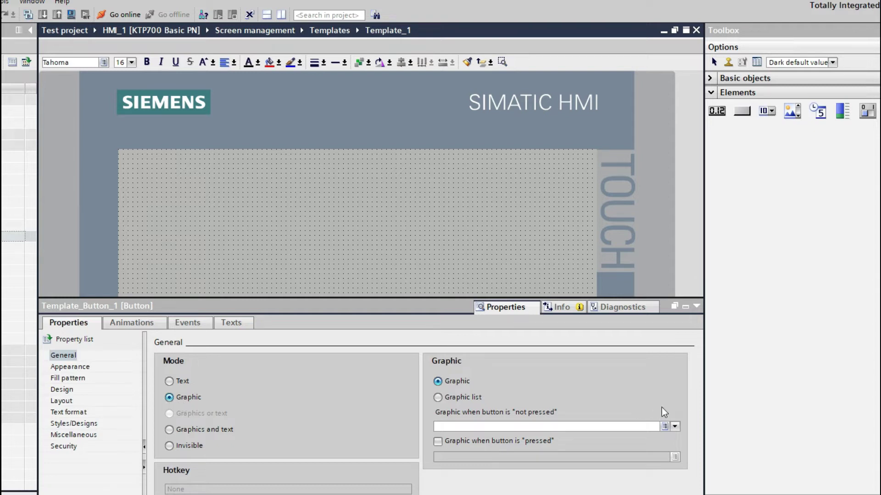
- Assign the Home graphic to both the not-pressed and pressed button states
click(675, 427)
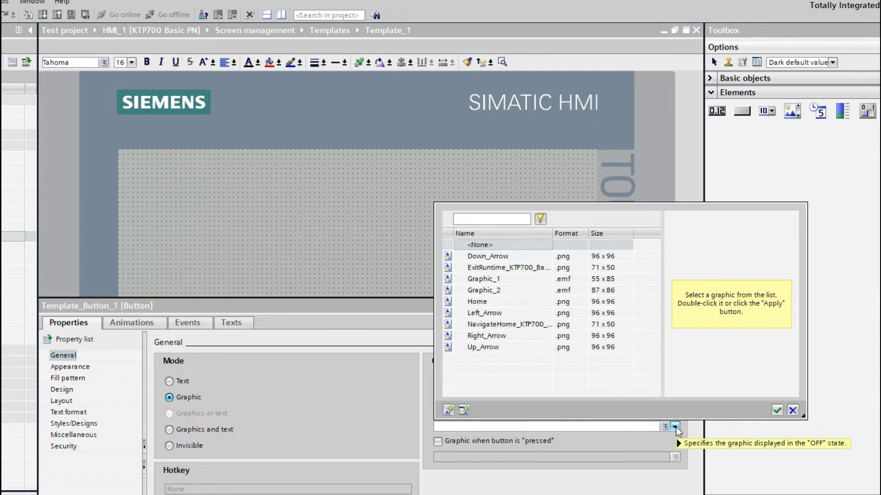
click(478, 303)
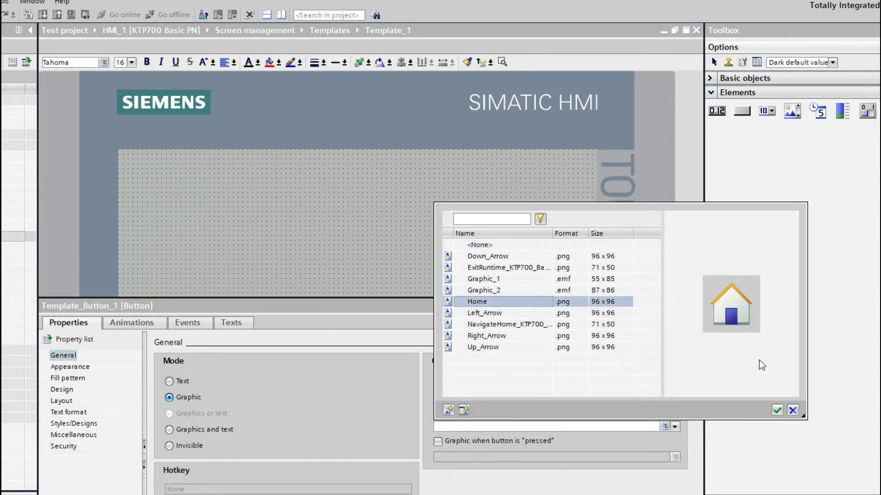
click(776, 410)
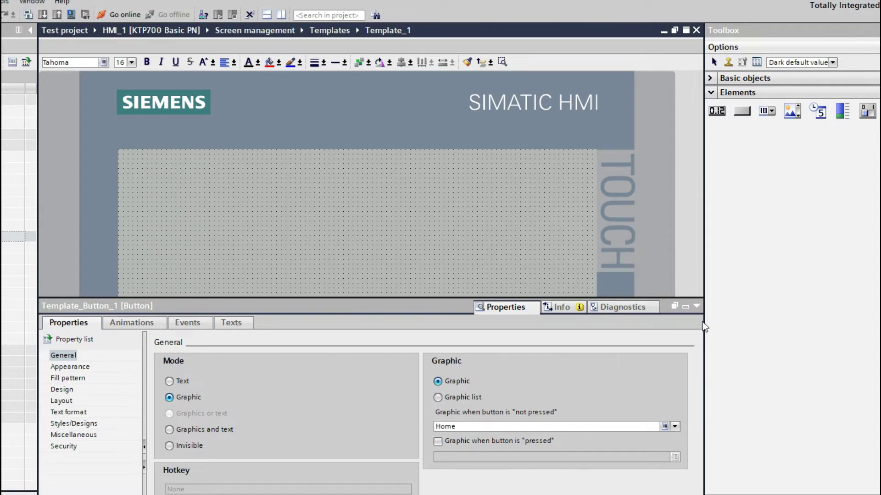
click(438, 441)
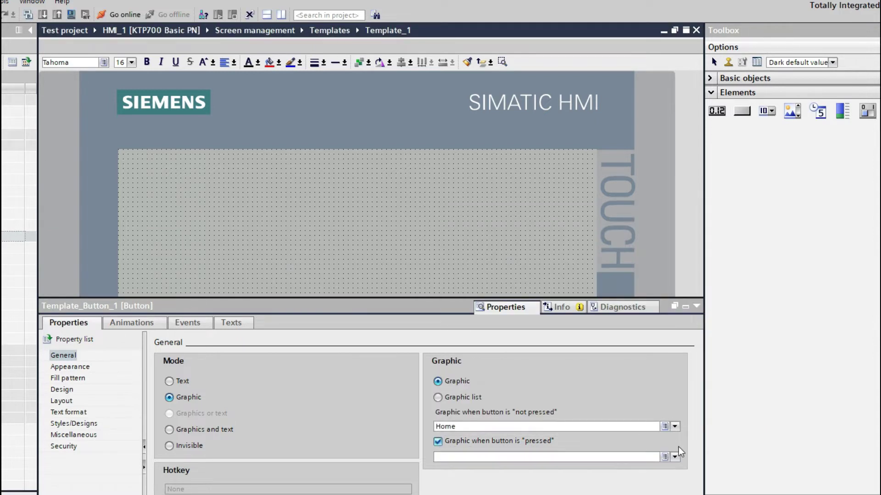
click(675, 457)
click(486, 333)
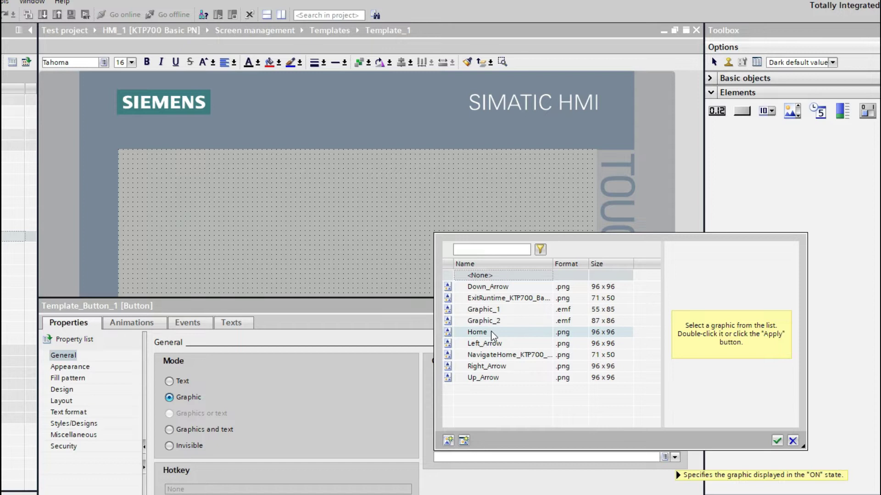
double_click(491, 334)
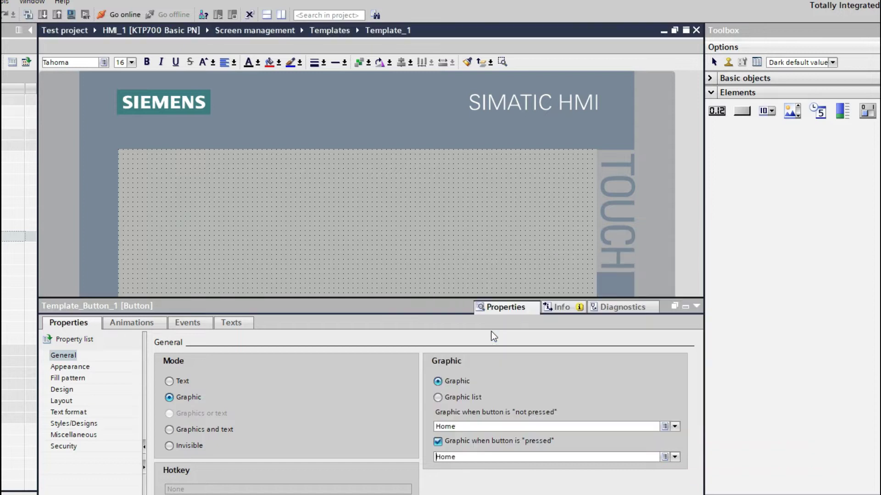
click(696, 307)
- Make the home button slightly taller by dragging its top handle
click(248, 384)
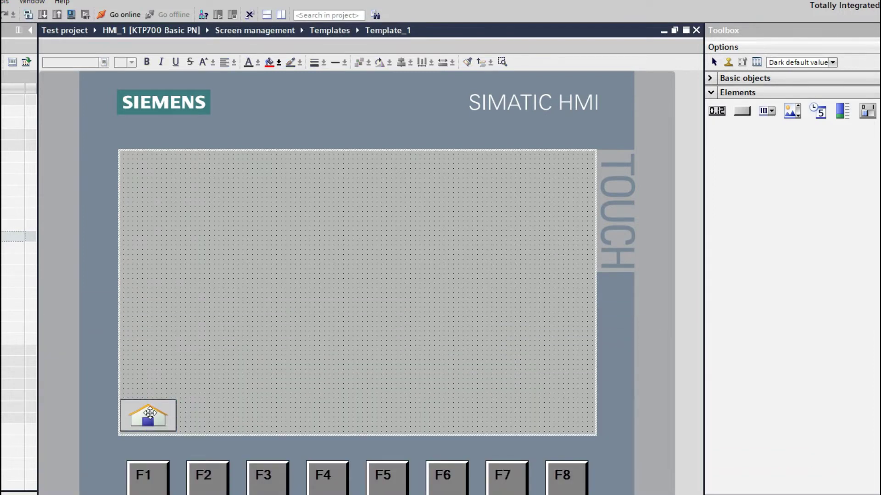
click(154, 409)
drag(147, 400, 164, 410)
click(245, 373)
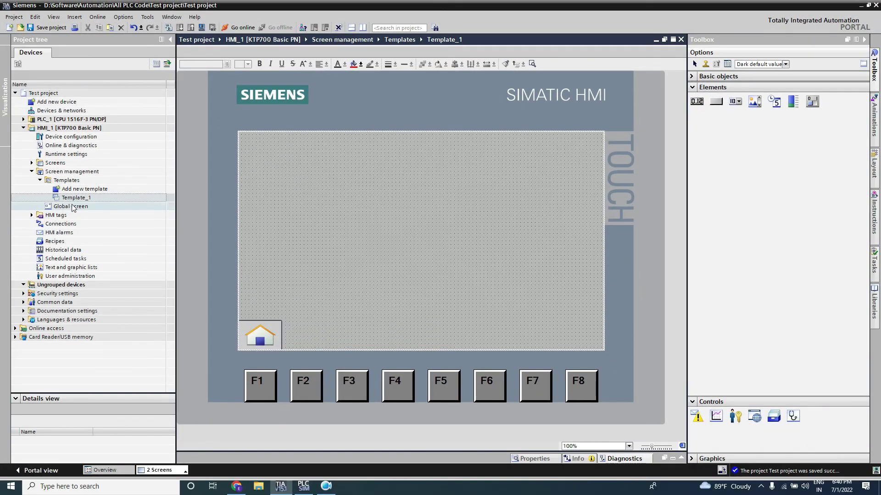
- Expand Screens in the project tree to show Home Screen and Screen_2
click(32, 163)
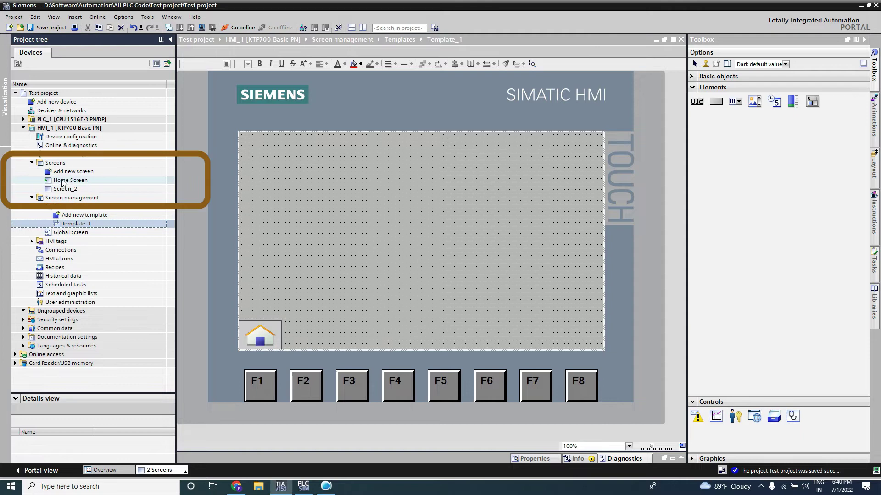
click(280, 332)
right_click(279, 331)
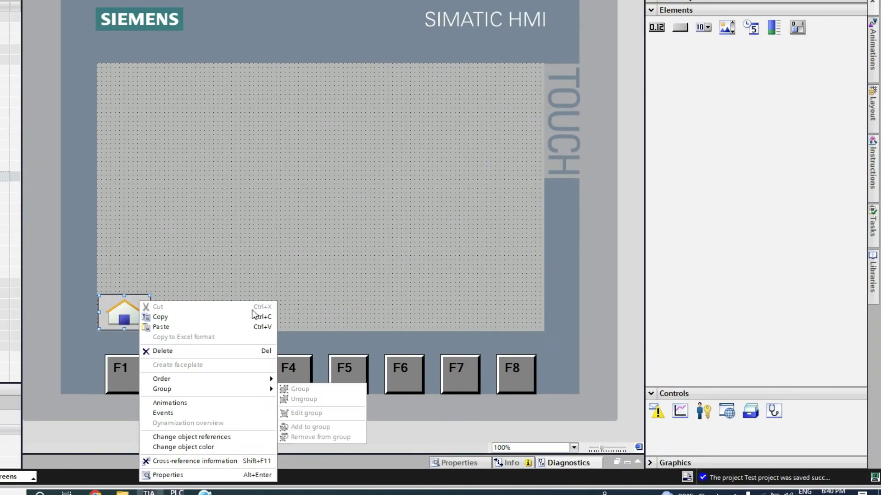
click(356, 196)
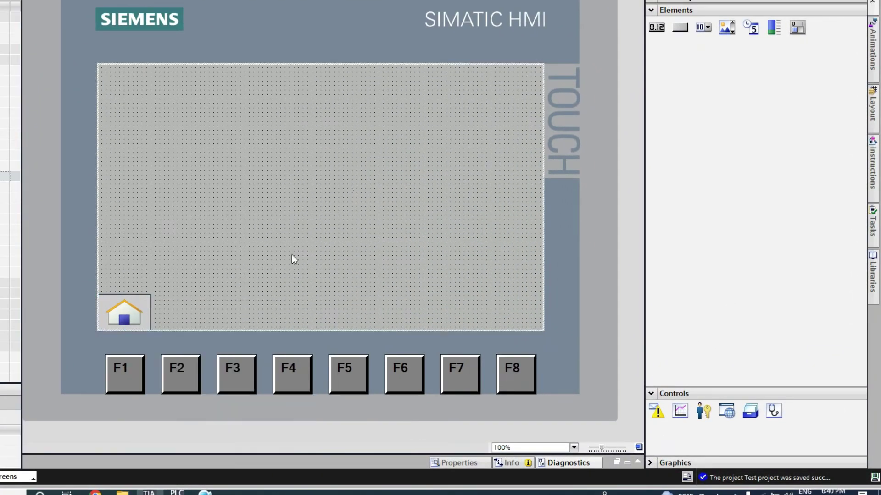
- Add ActivateScreen with Screen name 'Home Screen' to the home button's Click event
right_click(133, 301)
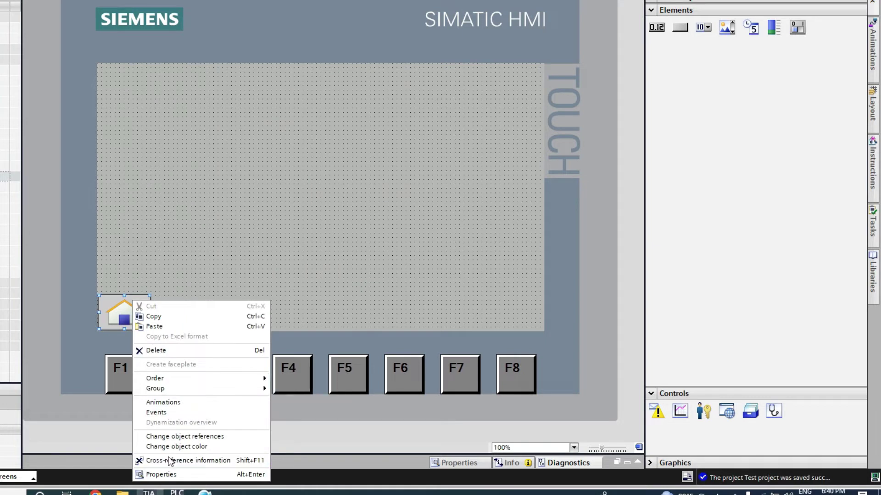
click(161, 474)
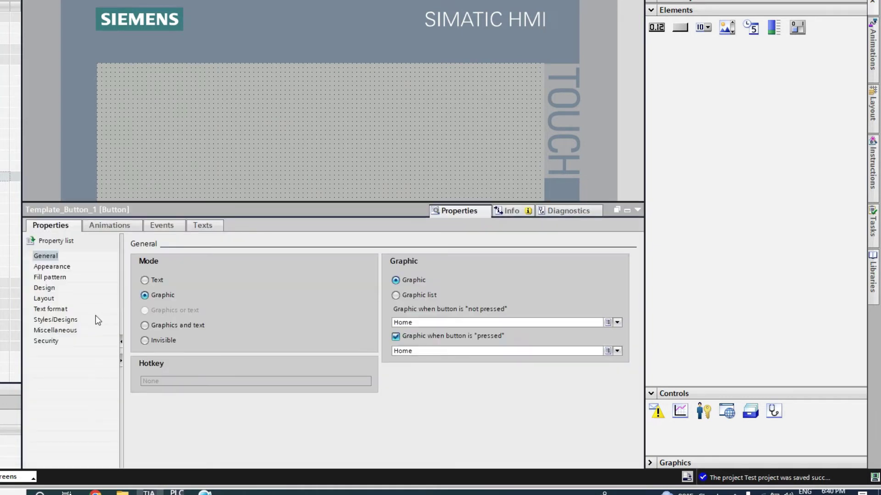
click(157, 228)
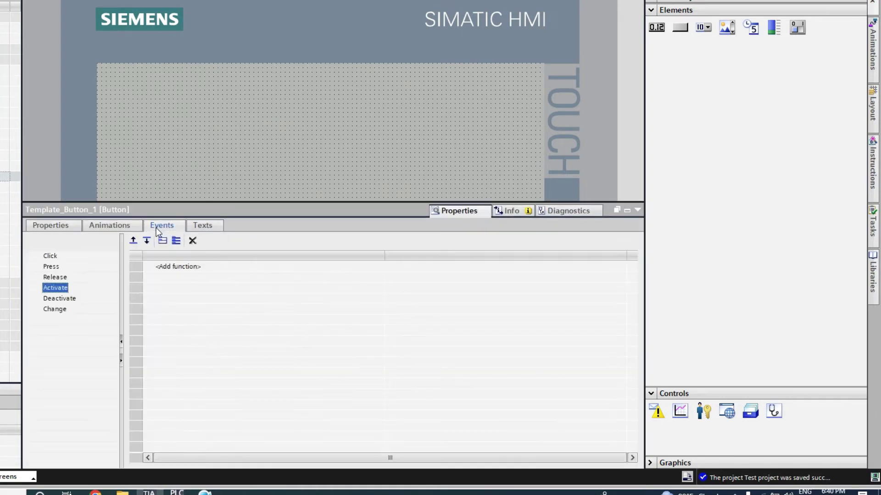
click(48, 257)
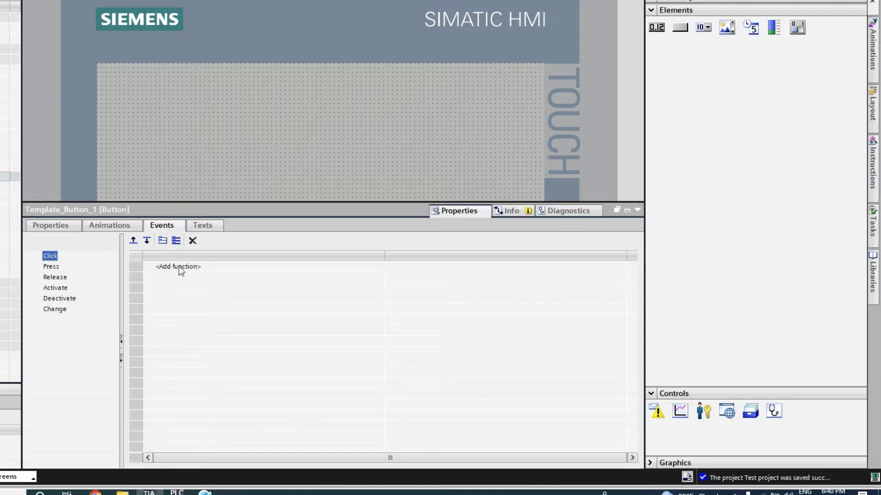
click(202, 267)
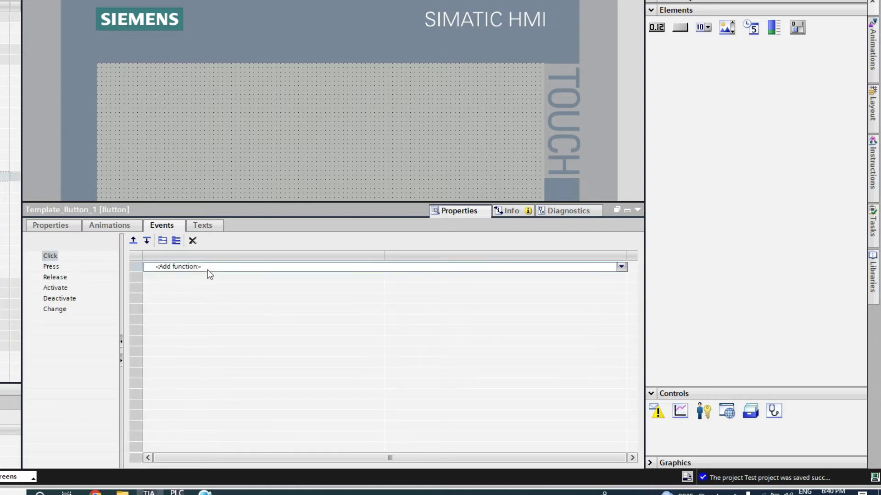
click(621, 267)
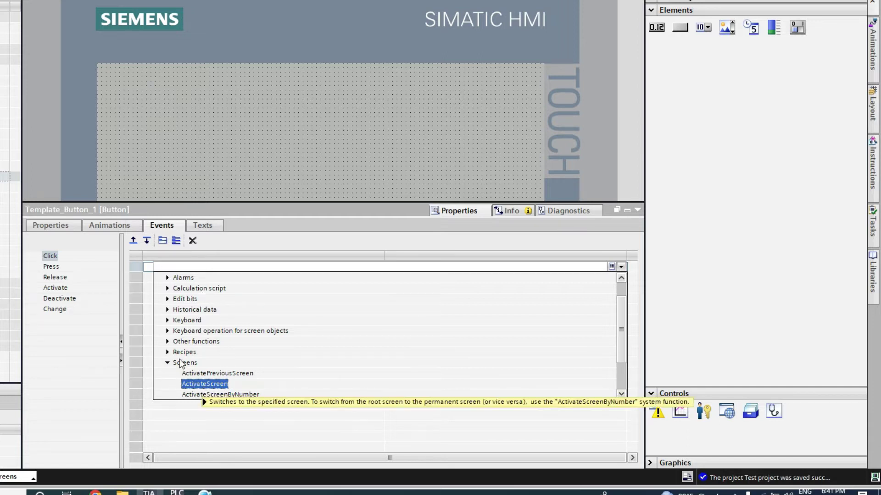
click(212, 386)
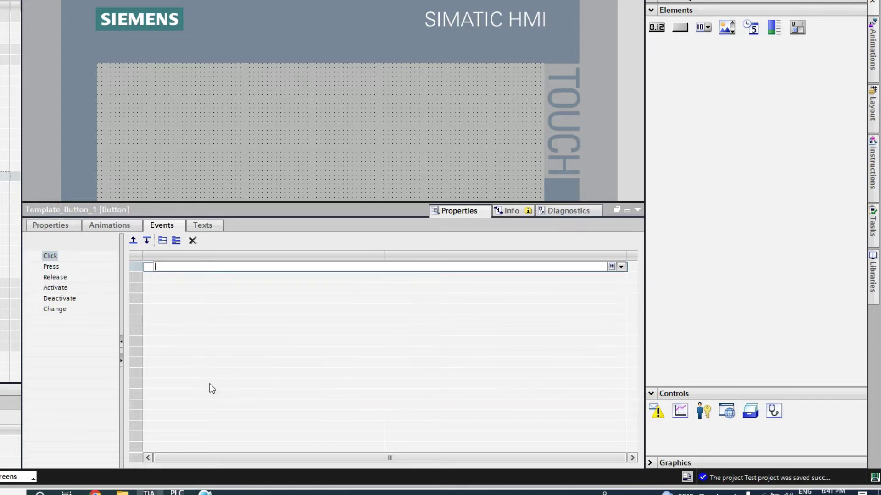
click(596, 278)
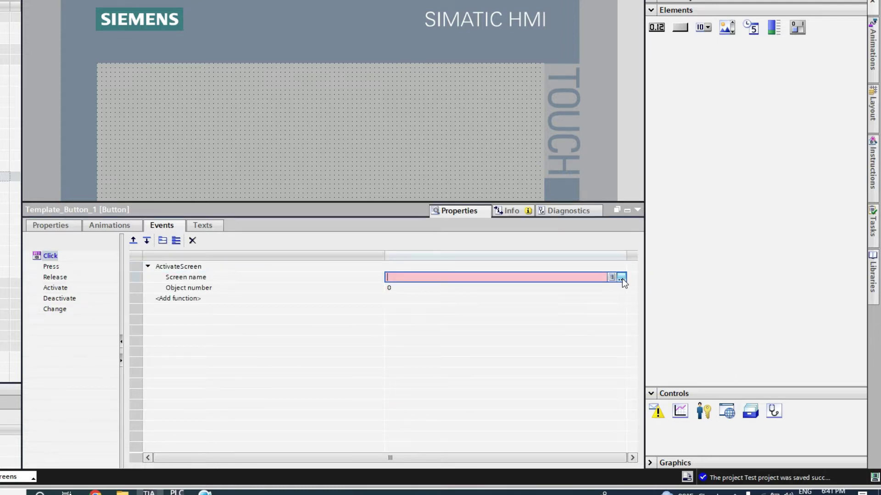
click(622, 278)
double_click(570, 334)
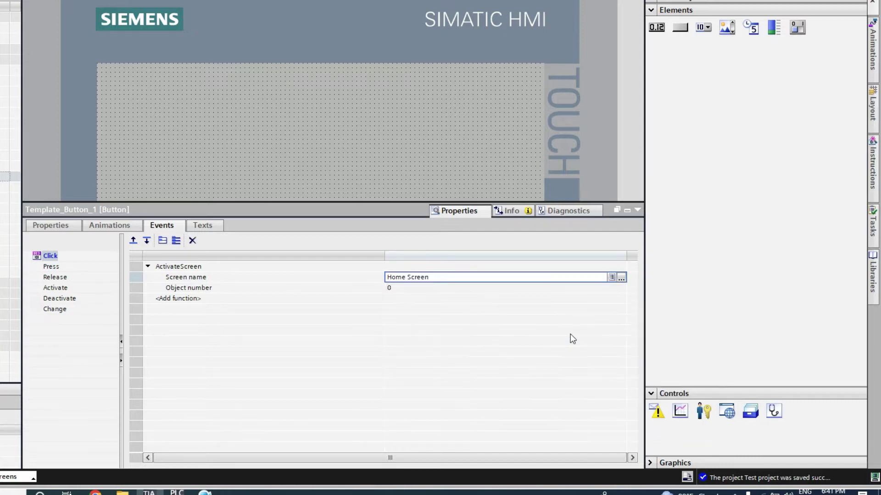
click(638, 209)
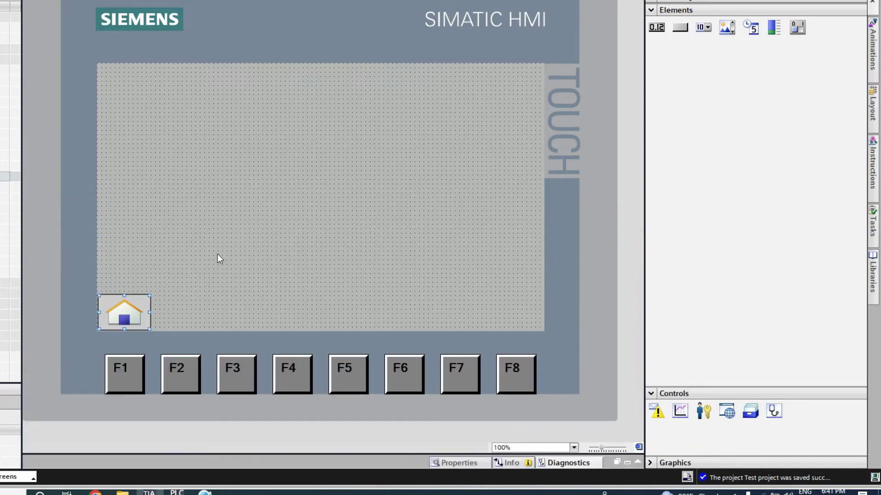
- Place a second Text button in the lower-right corner of Template_1
click(132, 310)
drag(683, 28, 515, 292)
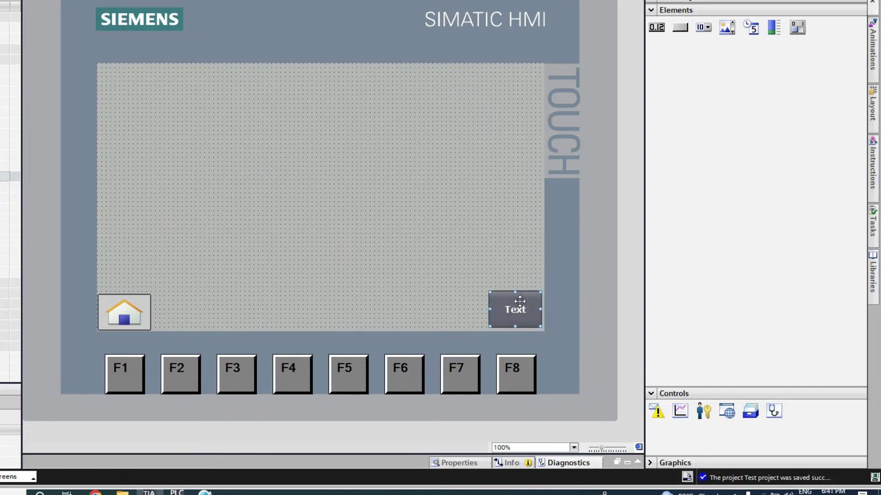
click(417, 281)
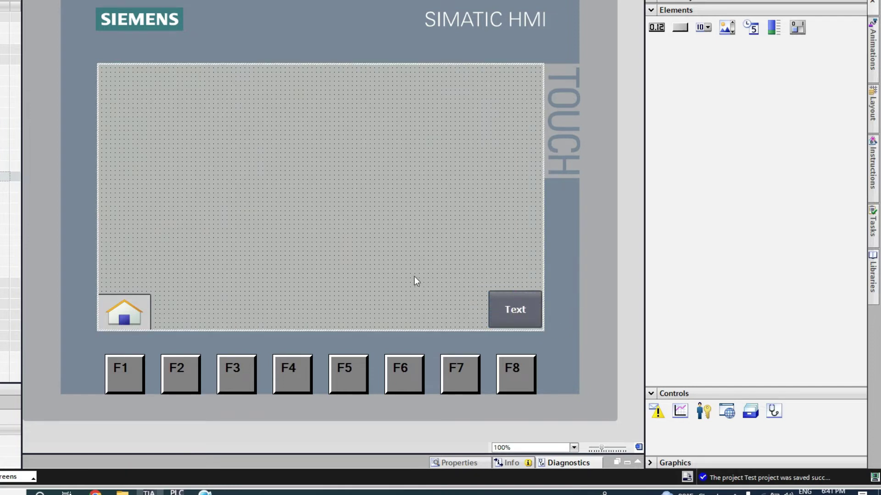
- Set the new button to Graphic mode with ExitRuntime_KTP700_Basic_PN_TR and enable a pressed-state graphic
click(514, 310)
double_click(515, 311)
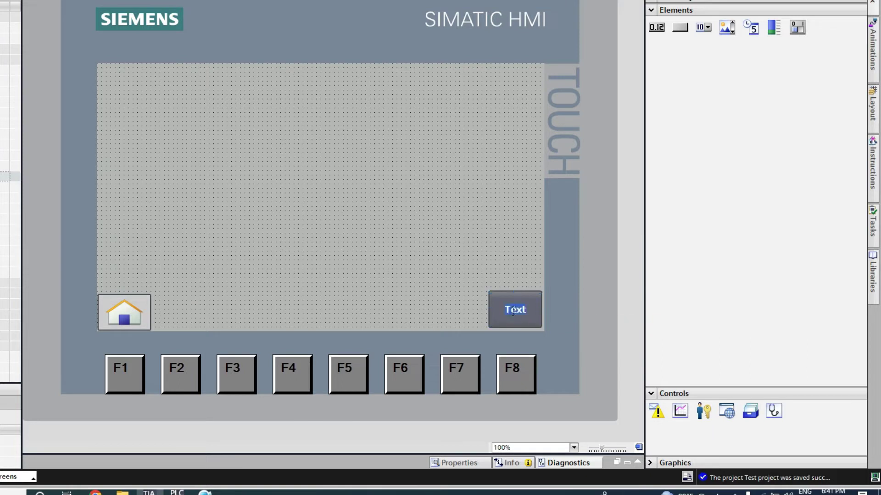
click(447, 286)
right_click(507, 302)
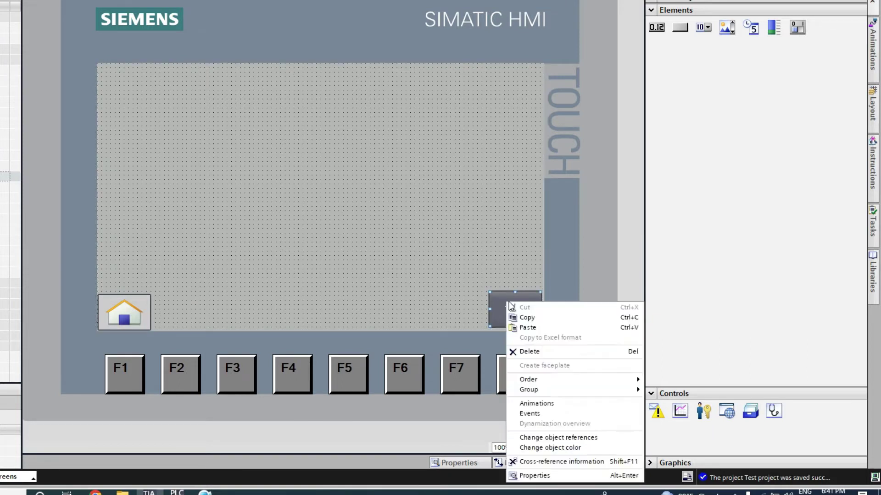
click(534, 475)
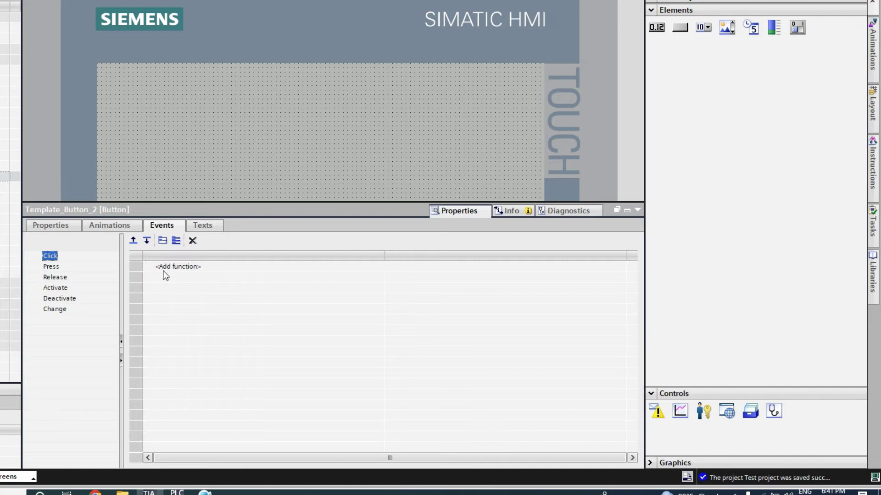
click(59, 225)
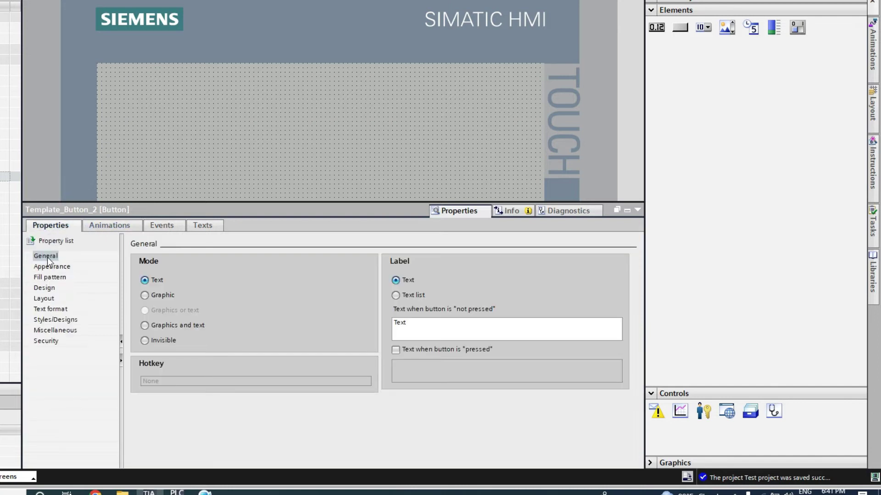
click(144, 295)
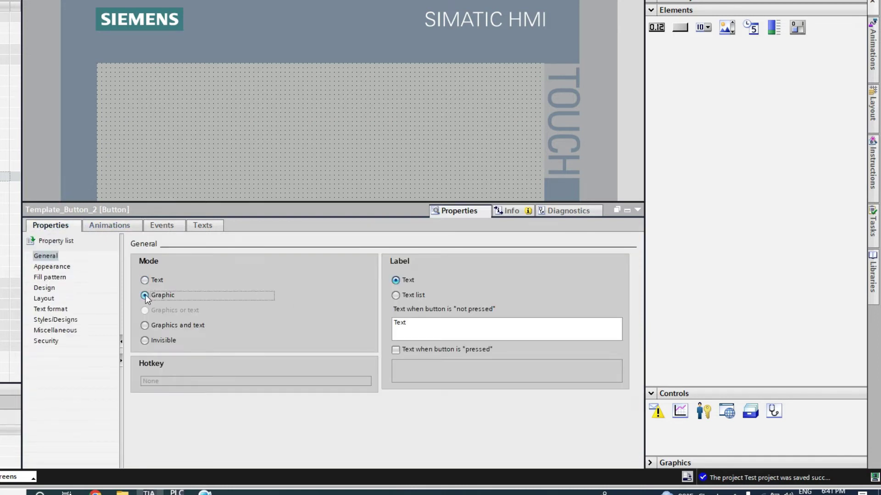
click(617, 323)
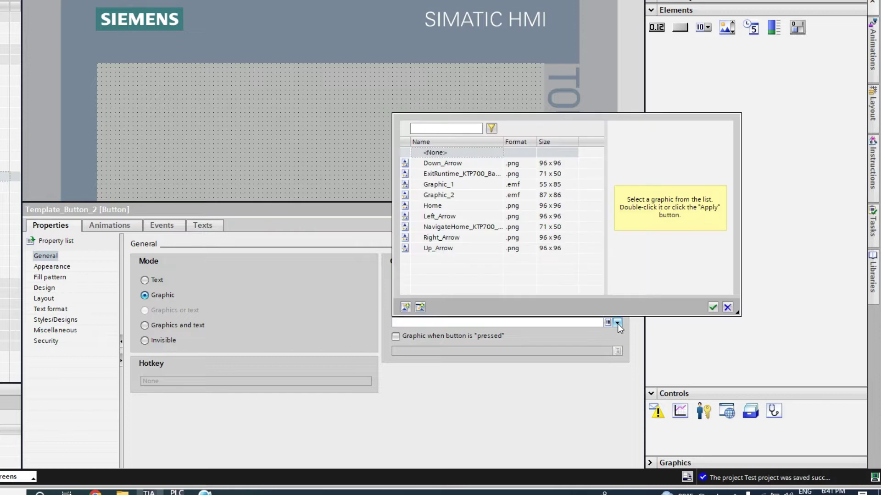
double_click(427, 173)
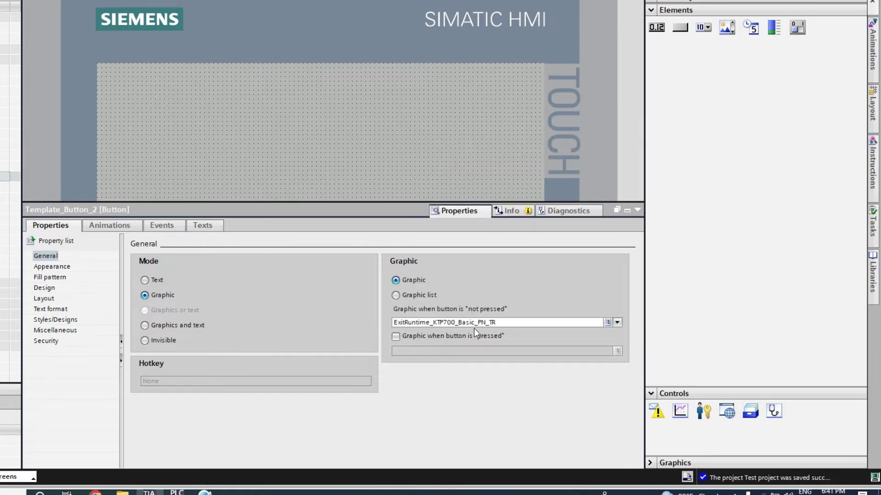
click(394, 337)
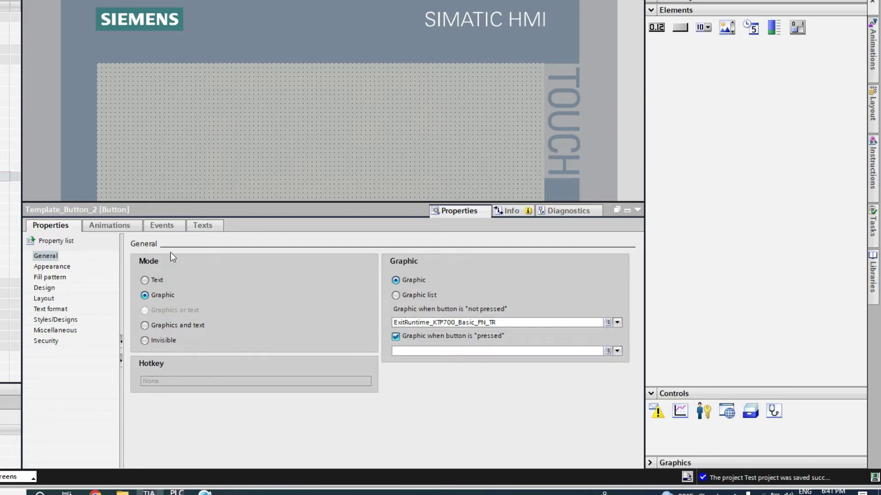
click(164, 229)
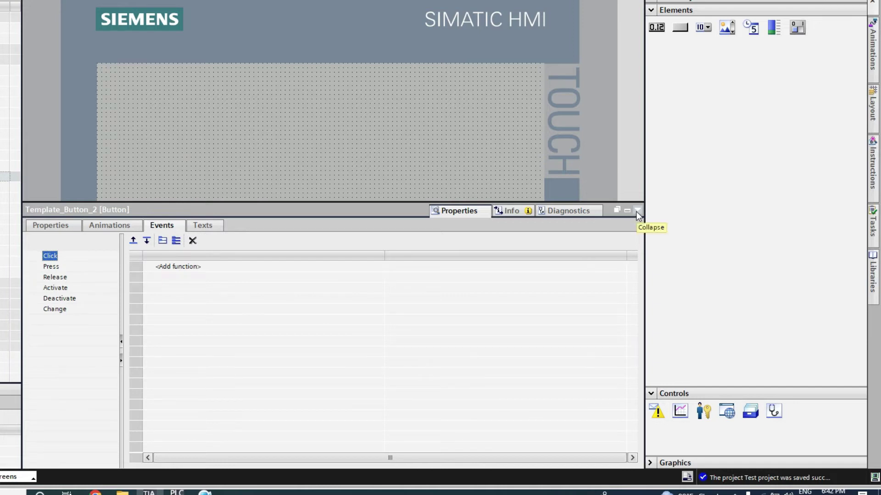
- Assign StopRuntime from Other functions to the exit button's Click event
click(218, 268)
click(620, 267)
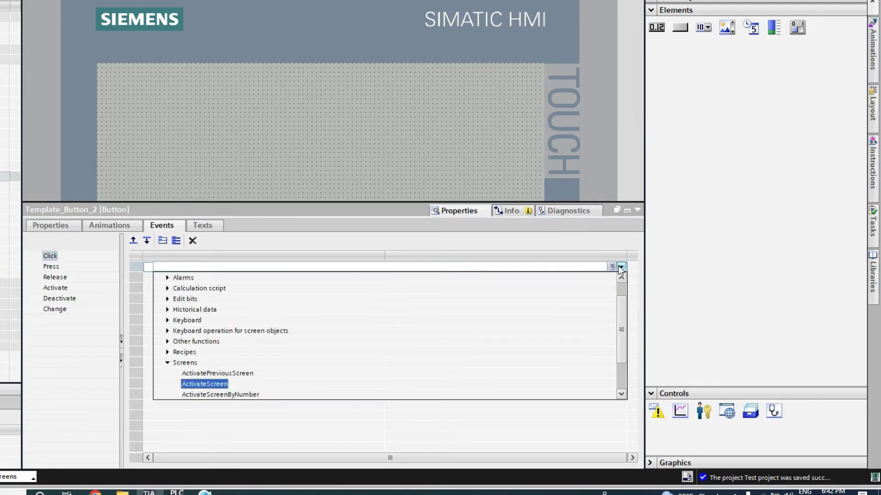
scroll(622, 298, up, 1)
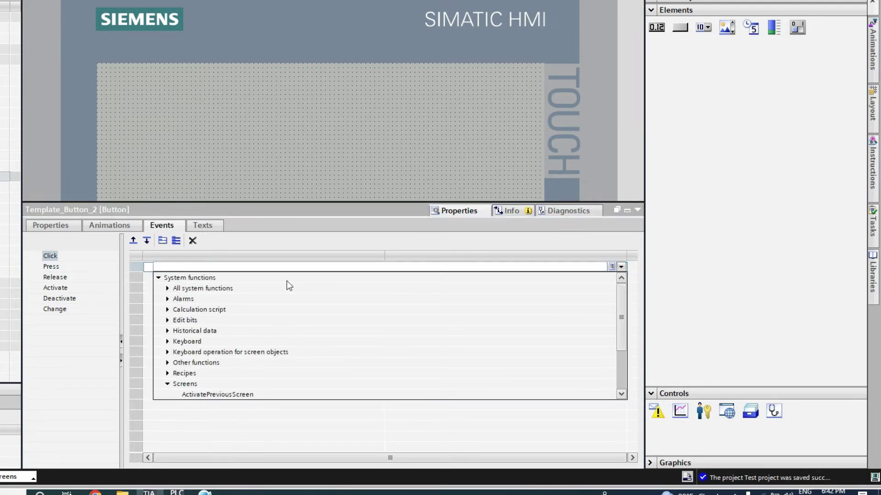
click(167, 289)
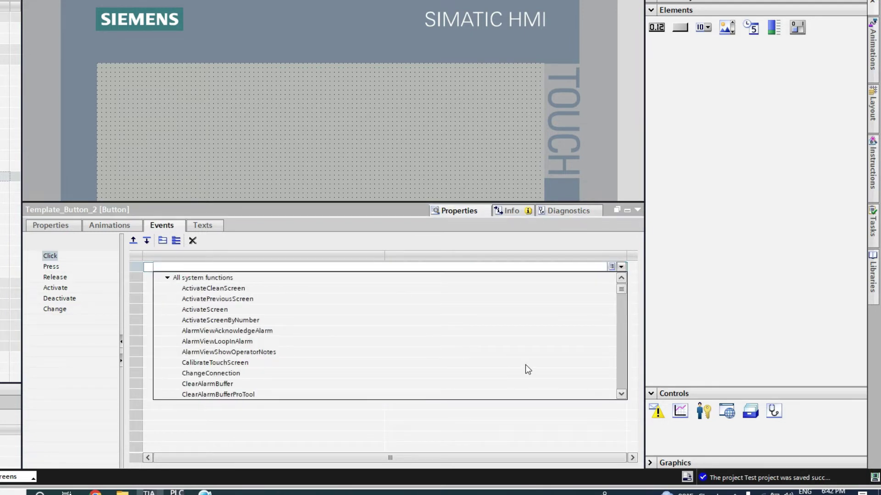
drag(622, 288, 616, 383)
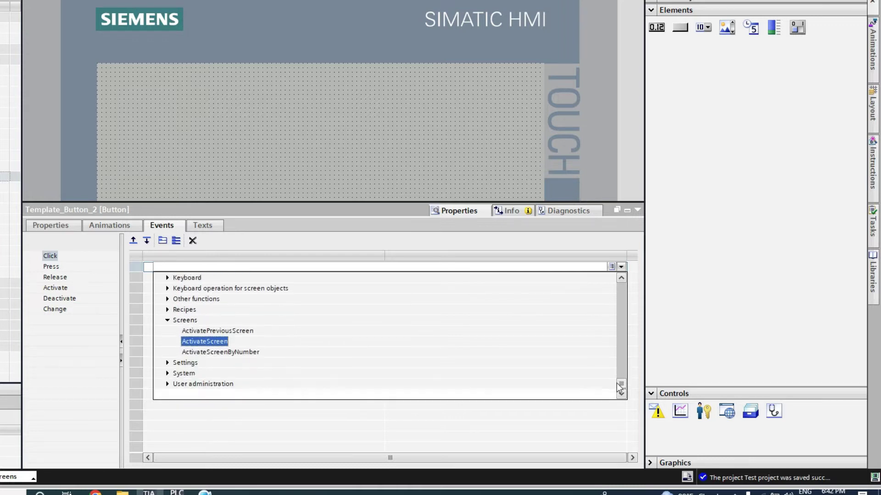
click(168, 374)
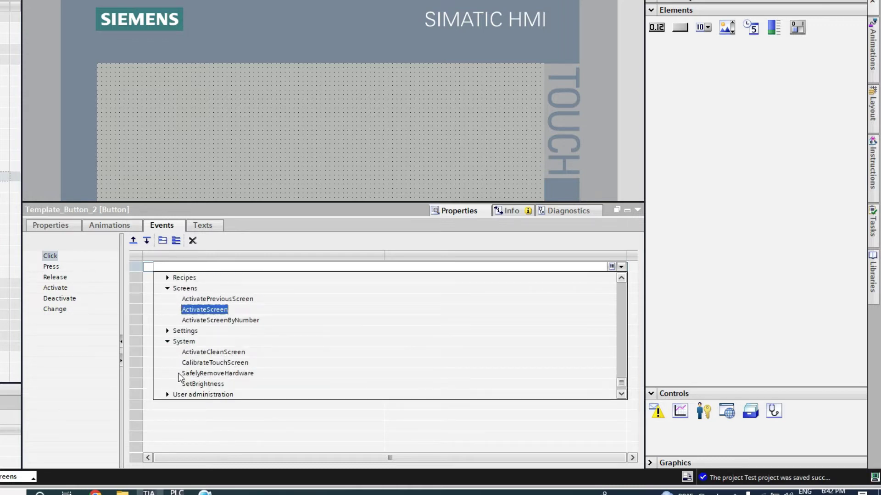
click(167, 331)
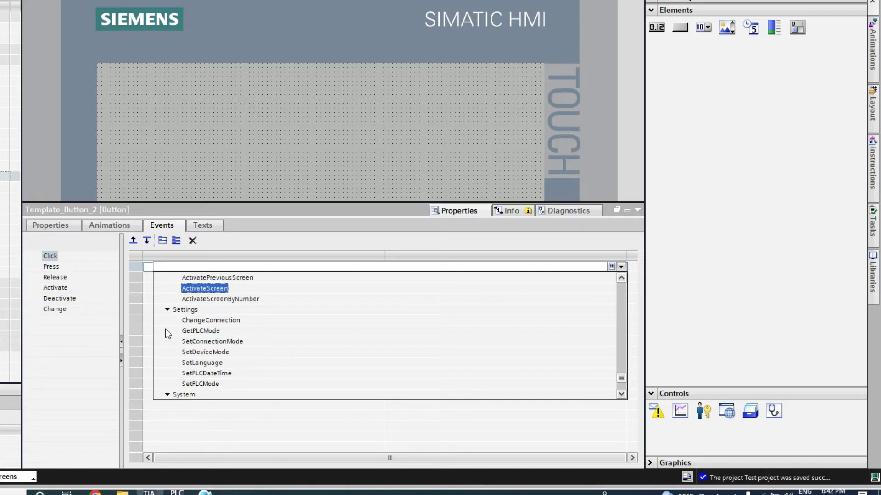
click(202, 331)
scroll(621, 281, up, 4)
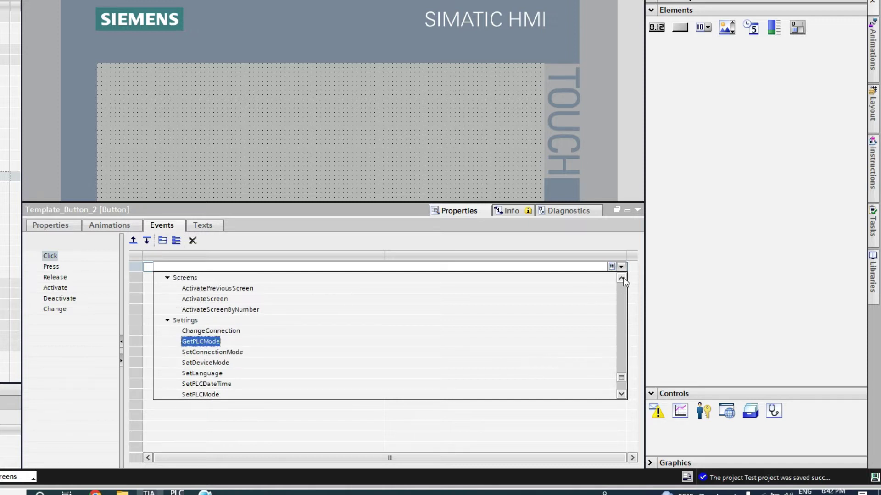
click(622, 278)
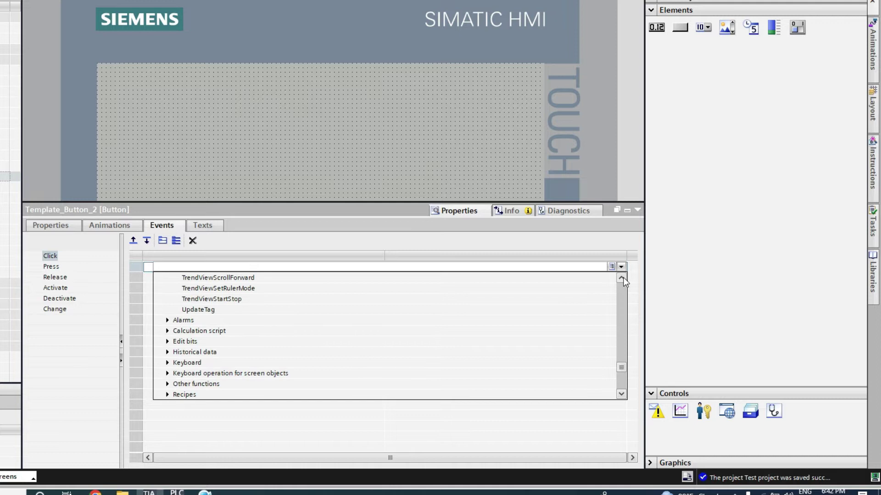
click(167, 384)
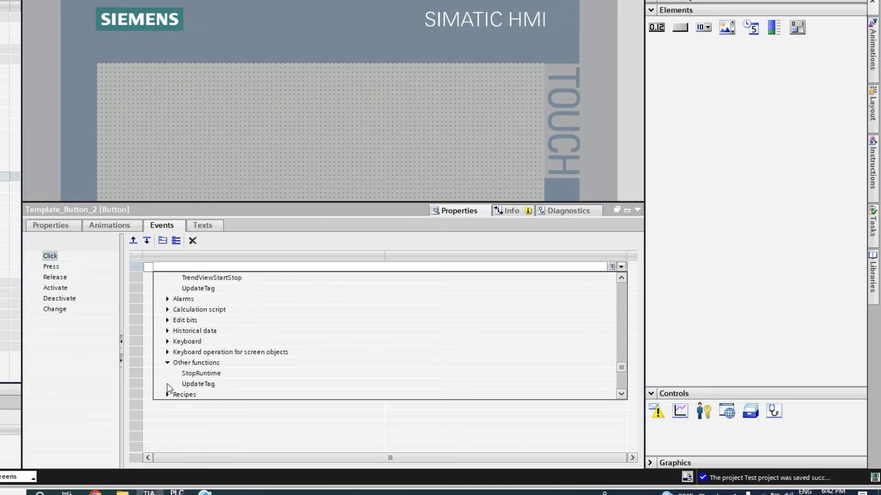
click(207, 373)
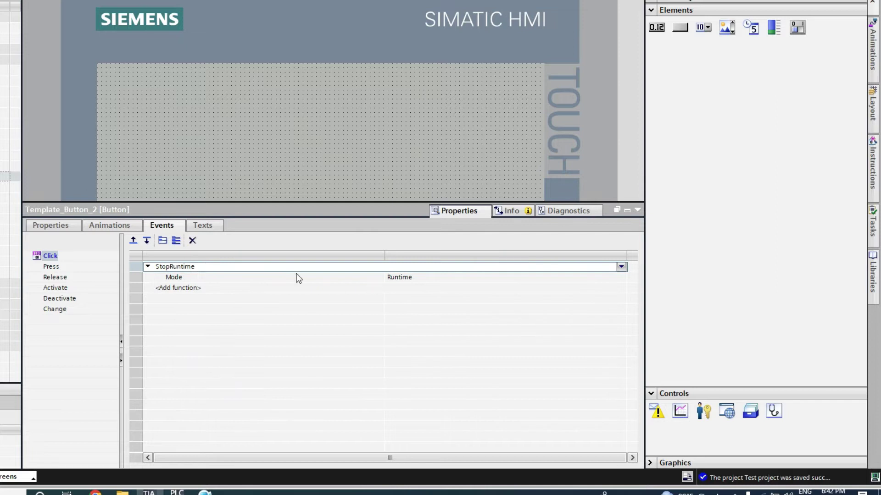
- Add a third button beside the exit button and label it ALARMs
click(637, 210)
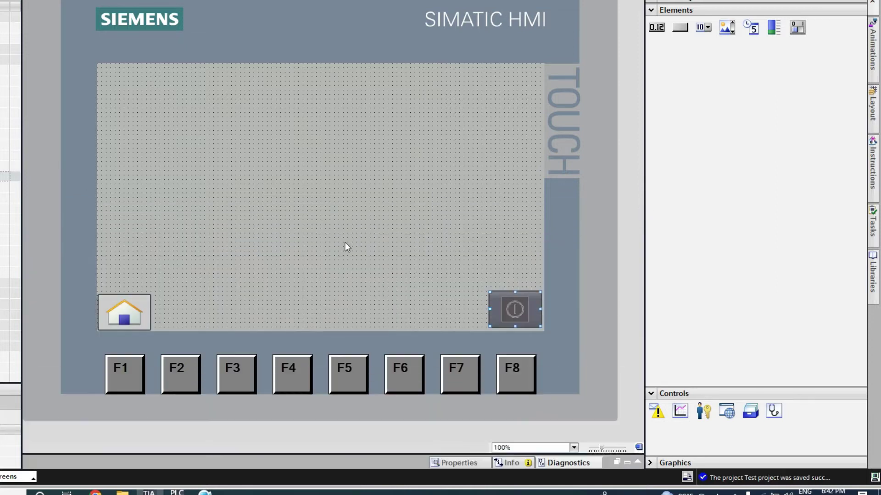
click(499, 313)
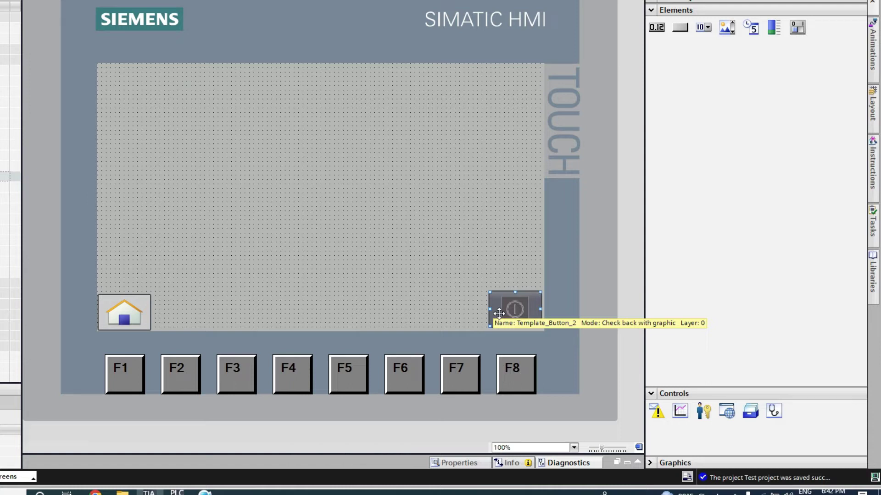
click(427, 308)
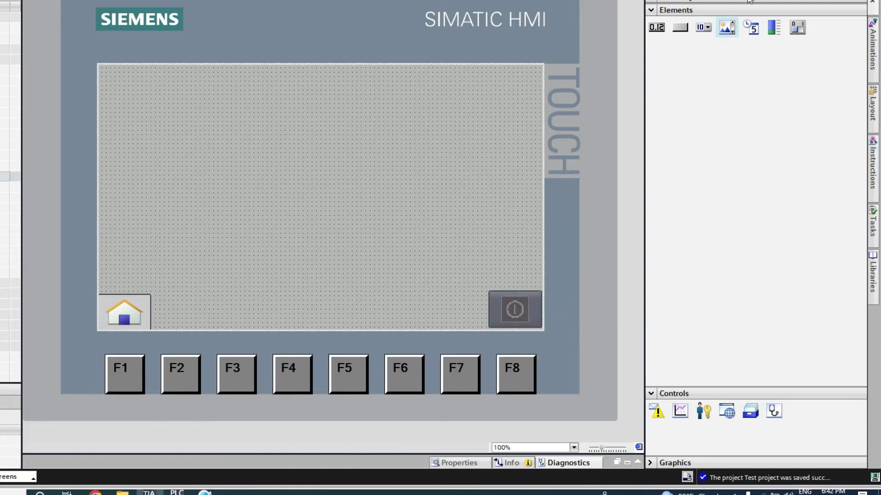
drag(684, 37, 449, 301)
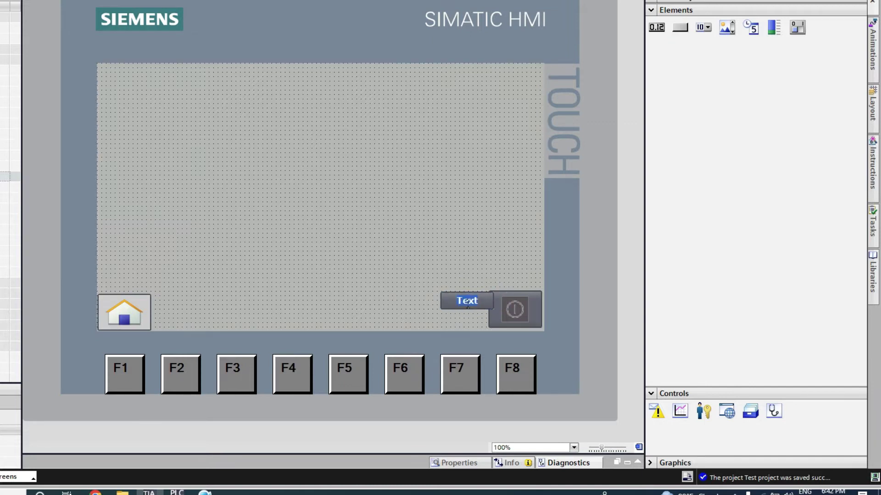
text(Ala)
key(BackSpace)
key(BackSpace)
text(LAM)
text(\R)
text(M)
key(BackSpace)
key(BackSpace)
key(BackSpace)
key(BackSpace)
text(RMs)
click(465, 275)
- Align the ALARMs button just left of the exit button and resize it to match
drag(473, 301, 458, 332)
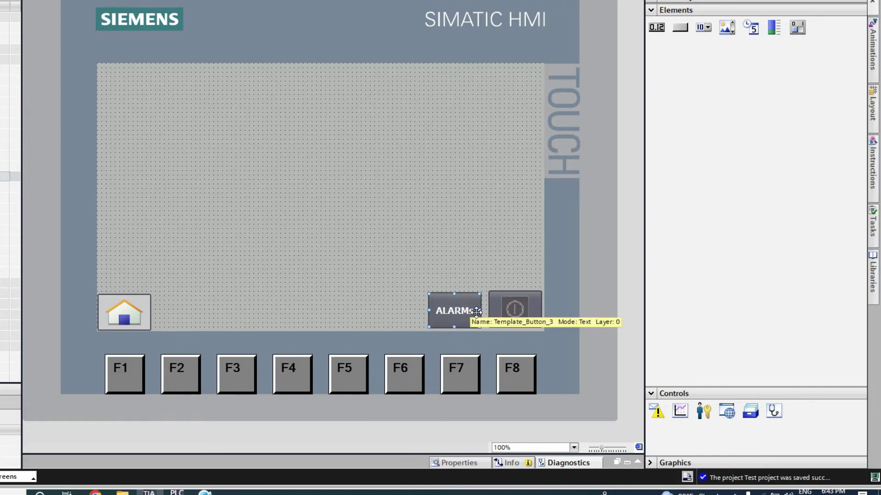
key(Right)
key(Right)
key(Right)
key(Right)
key(Right)
key(Right)
key(Right)
key(Right)
key(Right)
key(Right)
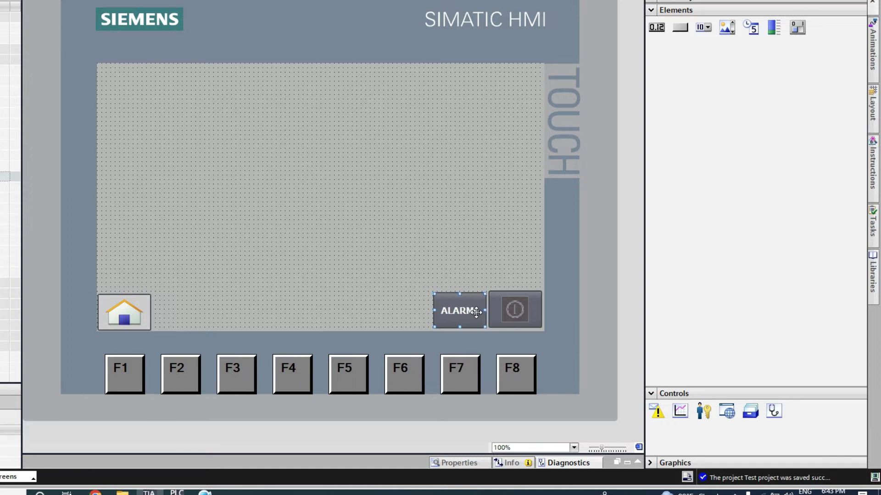
key(Up)
key(Up)
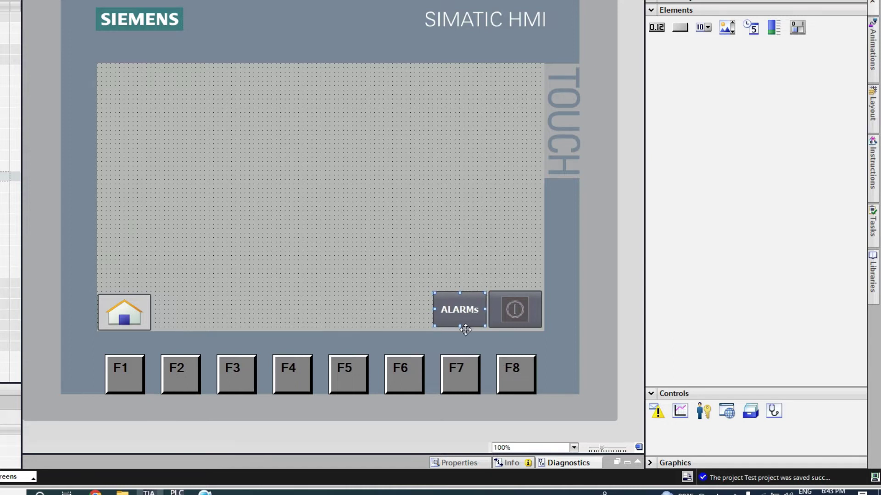
mouse_move(461, 326)
mouse_down()
mouse_move(463, 333)
mouse_move(458, 323)
mouse_up()
click(396, 314)
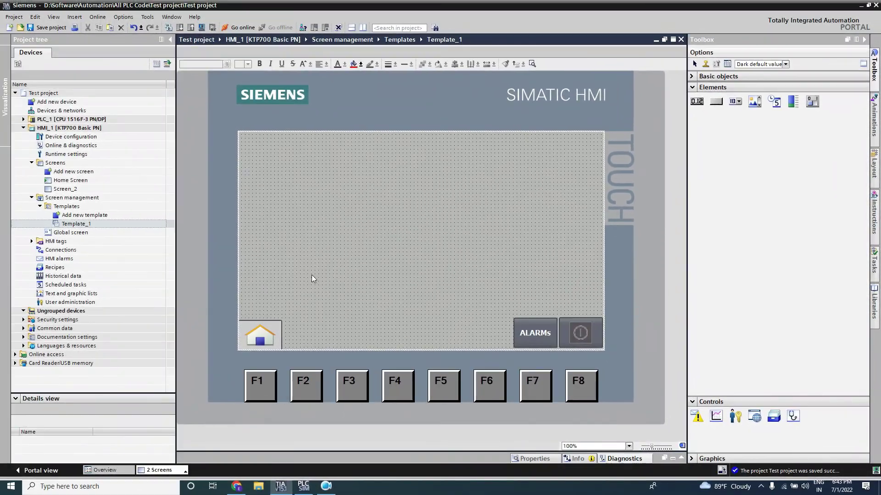
- Rename Screen_2 in the project tree to 'Alarms'
right_click(68, 189)
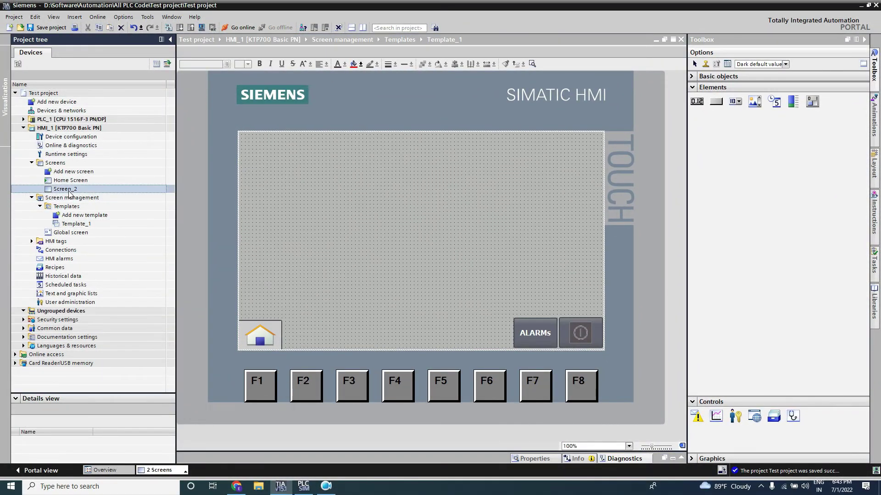
click(106, 247)
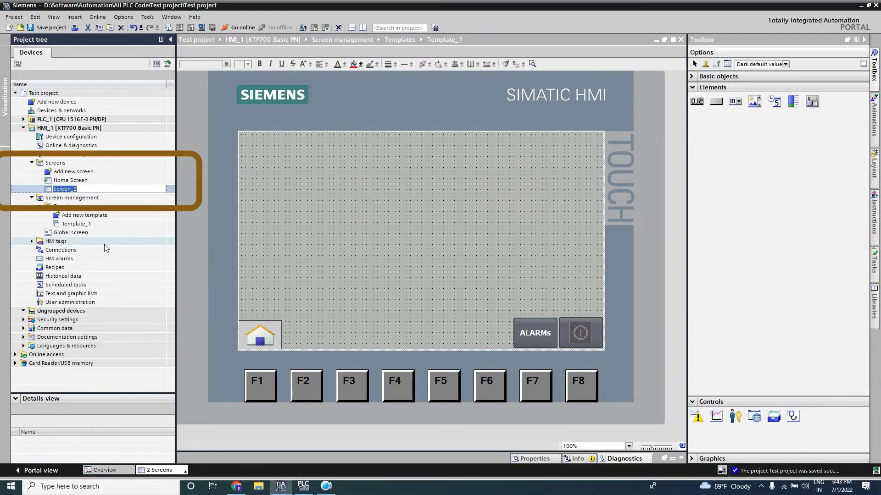
text(Alarm)
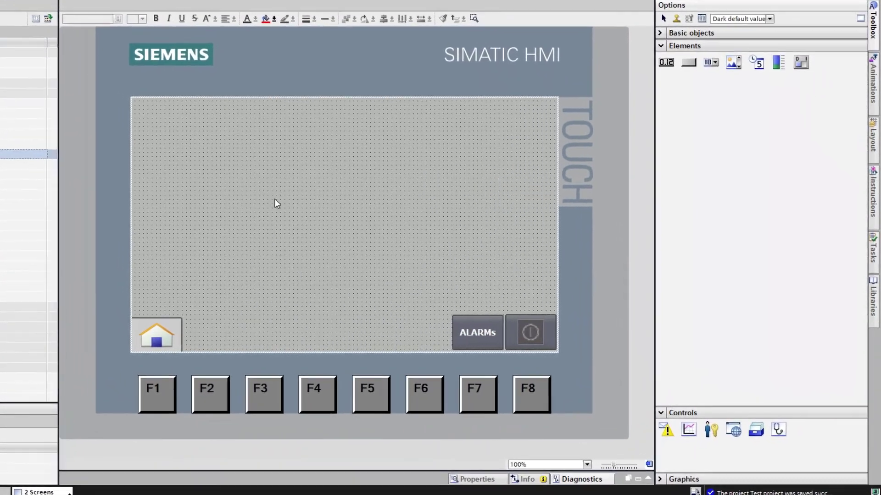
- Give the ALARMs button a Click event running ActivateScreen with screen name Alarms
click(478, 334)
right_click(478, 334)
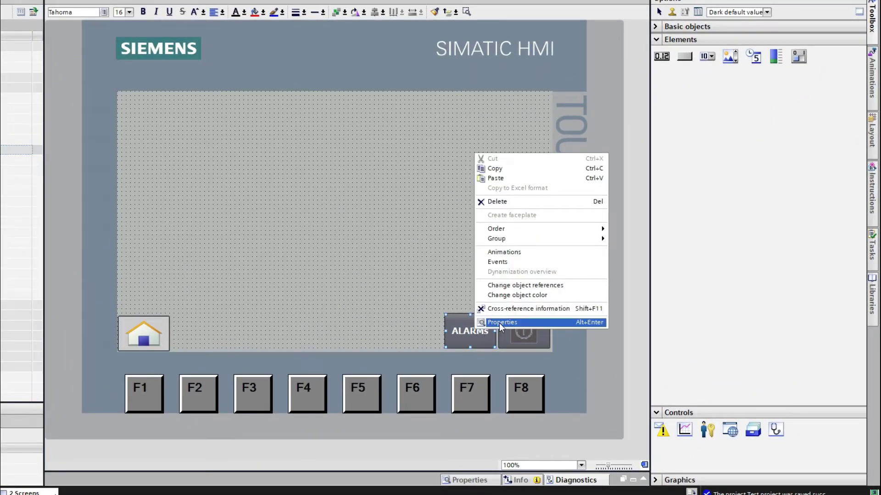
click(499, 323)
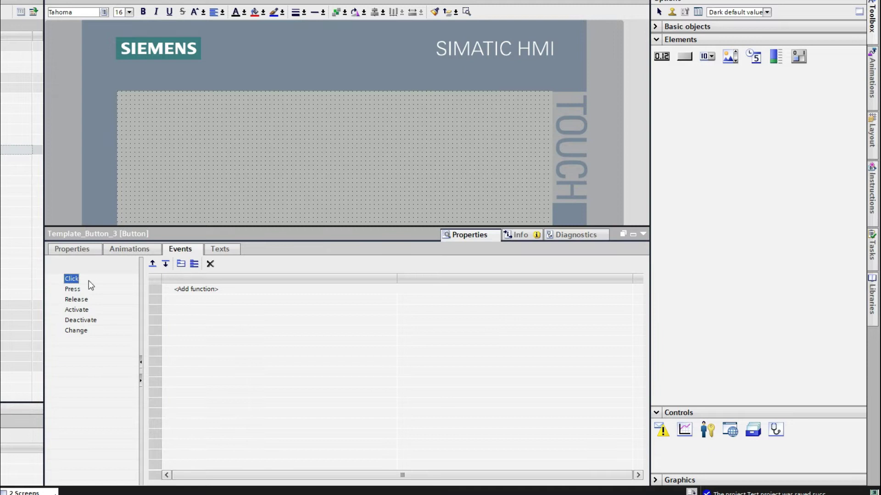
click(320, 291)
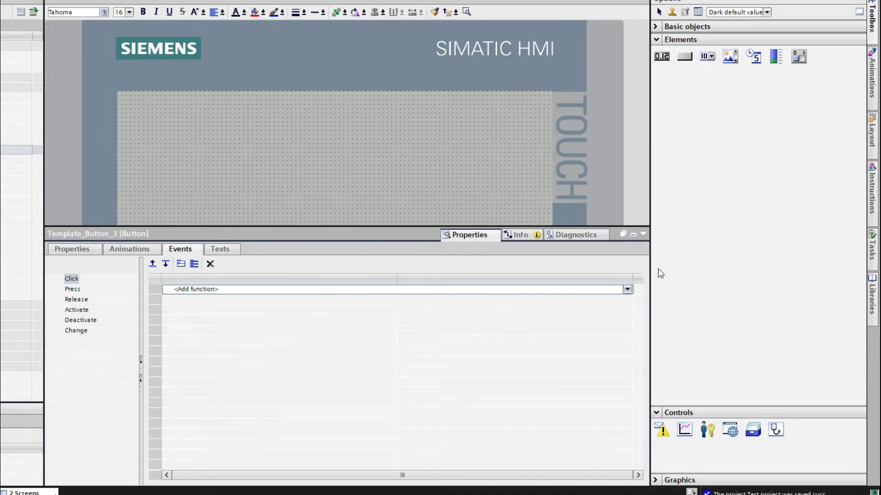
click(626, 290)
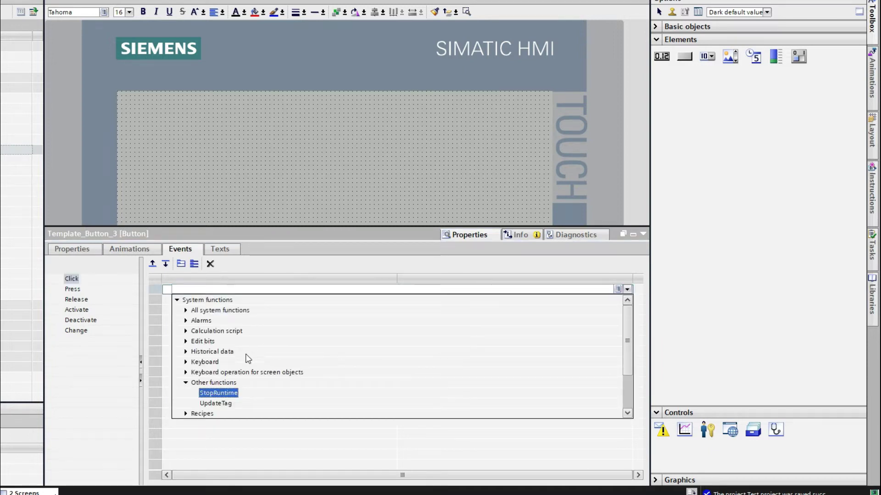
click(186, 310)
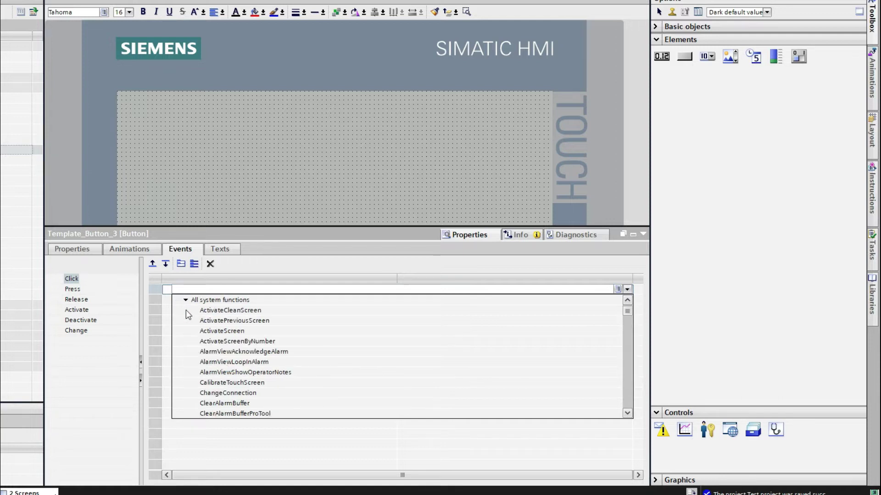
click(226, 334)
click(626, 300)
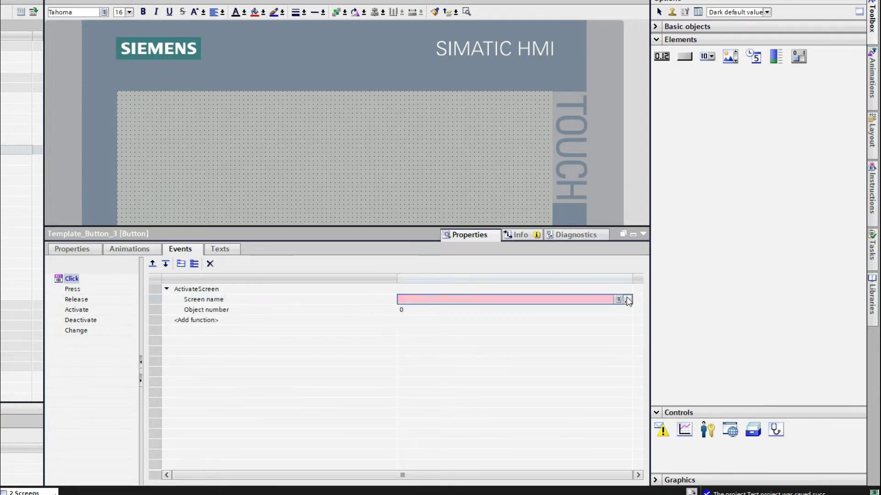
click(627, 299)
double_click(566, 354)
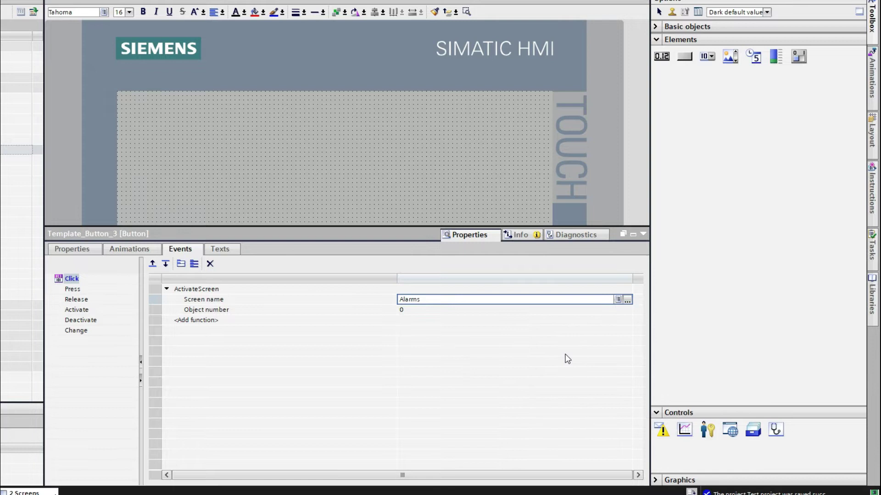
click(416, 123)
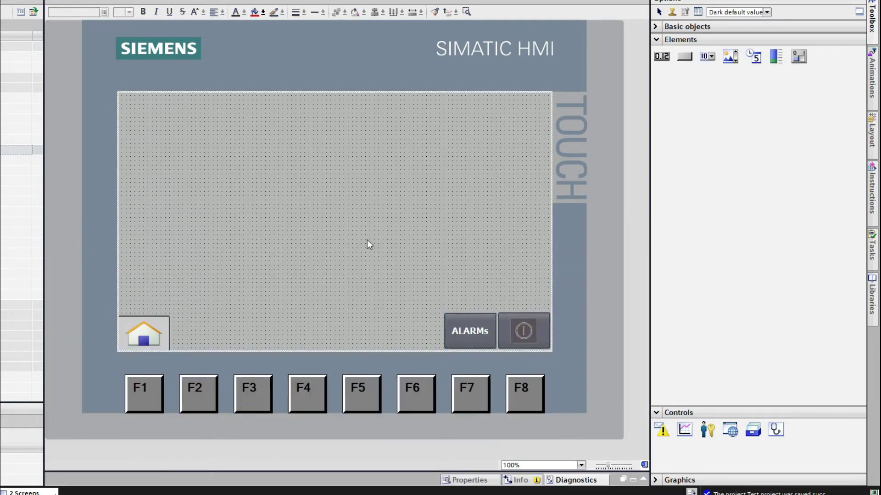
click(685, 56)
- Draw a new button left of the ALARMs button and make it taller
drag(388, 316, 440, 332)
click(404, 305)
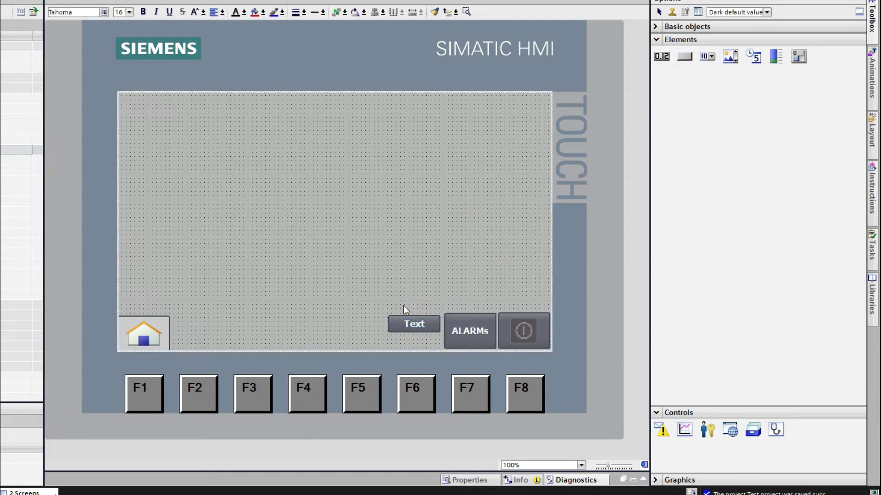
click(412, 321)
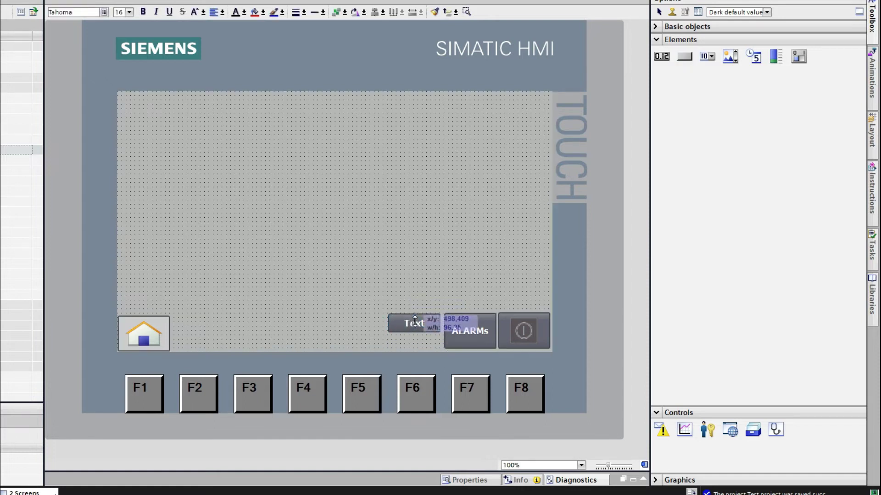
drag(416, 337, 441, 332)
click(372, 275)
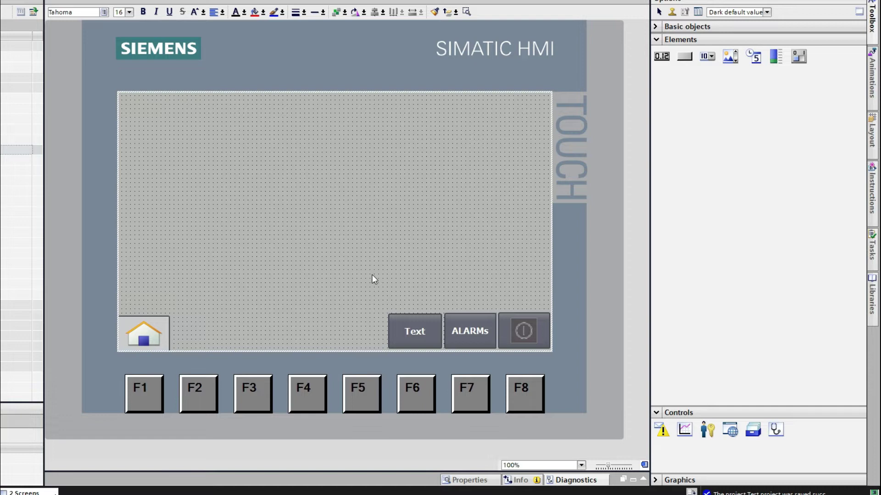
- Set the new button's label text to RESET in its general properties
click(440, 335)
right_click(441, 335)
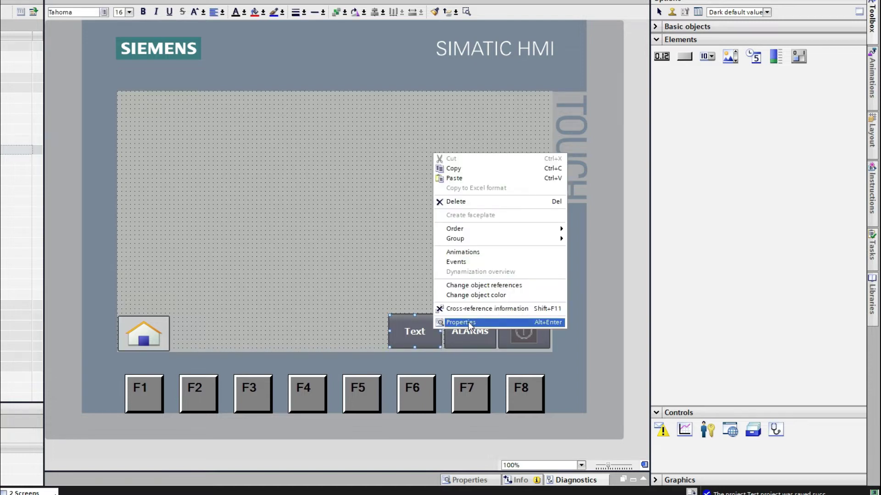
click(469, 323)
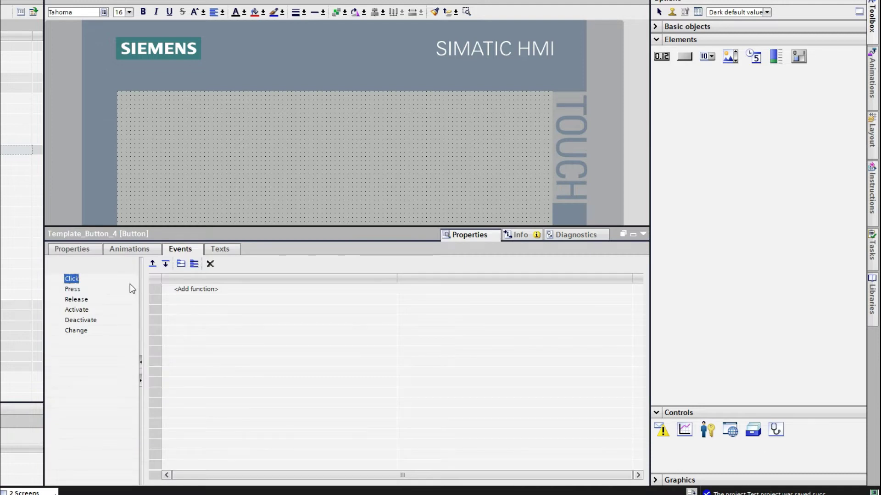
click(202, 289)
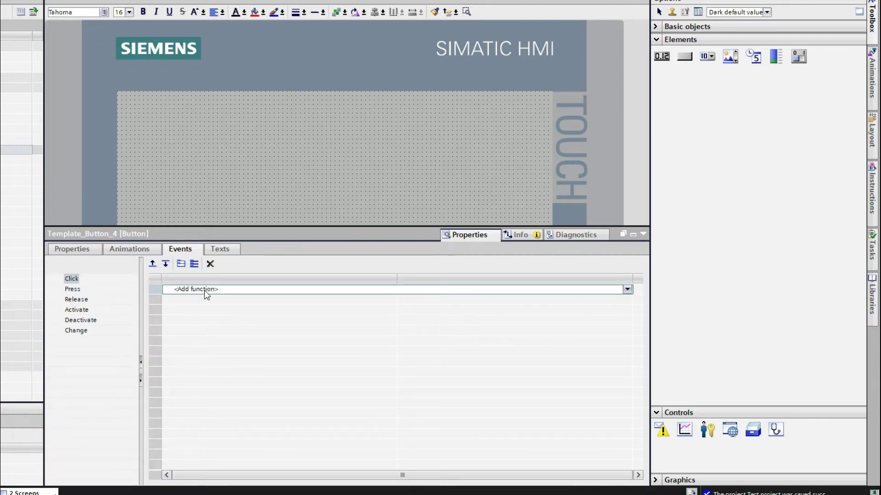
click(404, 156)
click(420, 335)
right_click(420, 335)
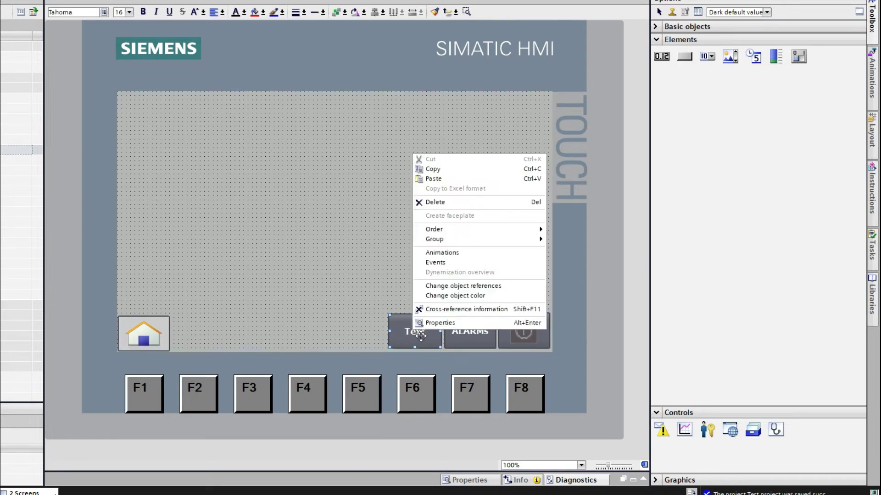
click(447, 321)
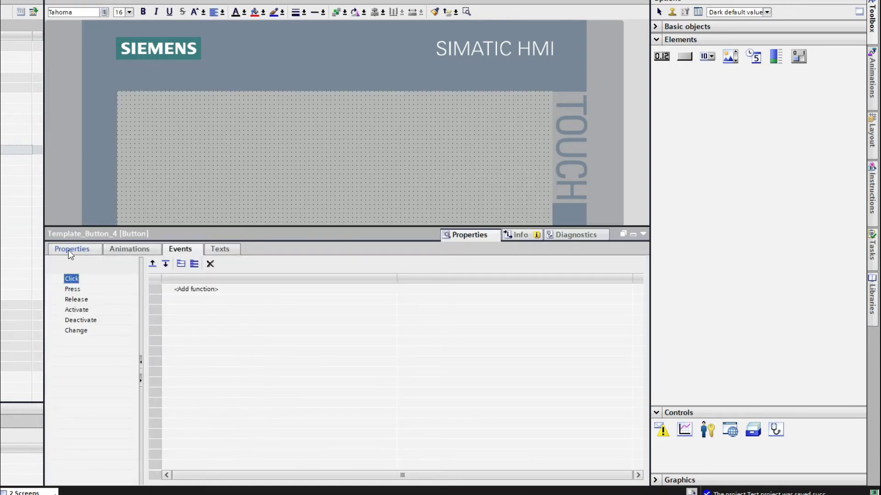
click(73, 249)
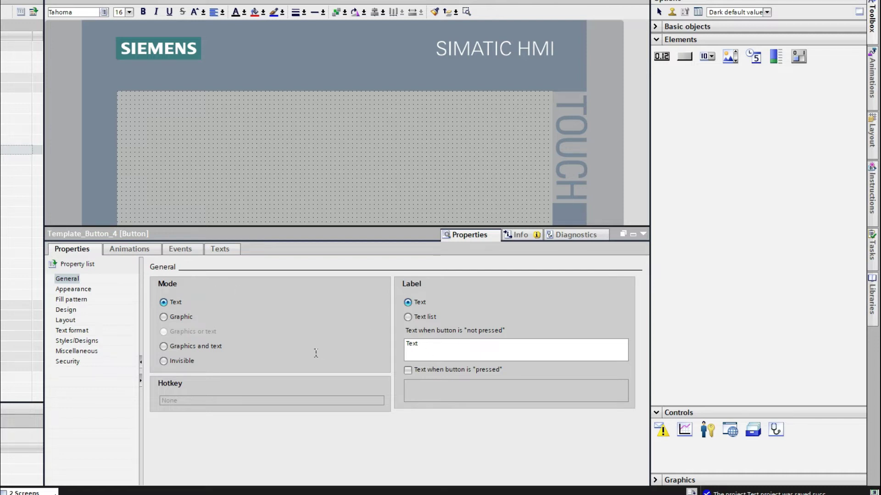
key(BackSpace)
key(BackSpace)
key(BackSpace)
key(BackSpace)
text(RESE)
click(310, 353)
click(643, 234)
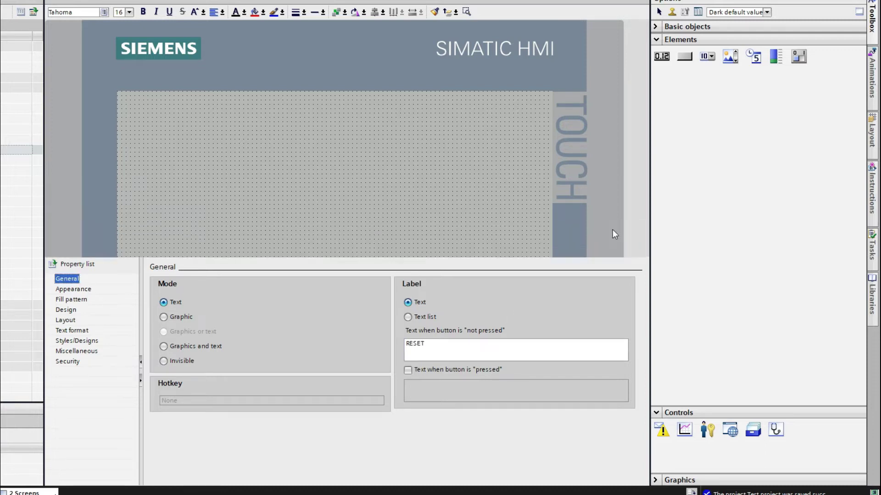
click(431, 199)
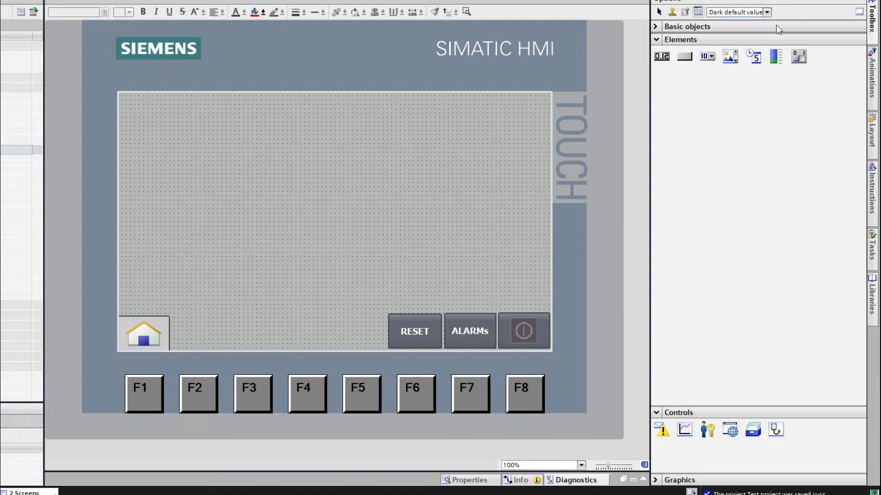
- Drag an Alarm view from Controls onto the template's top and shrink it to one row
click(658, 41)
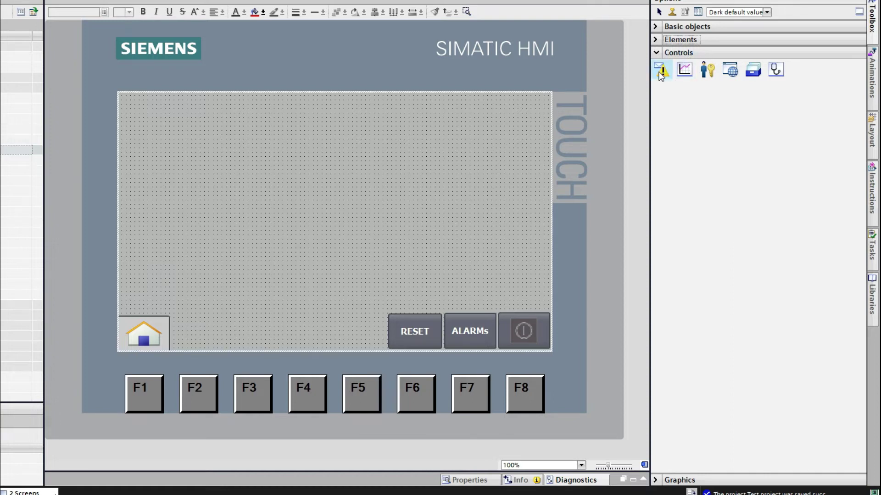
drag(662, 69, 331, 124)
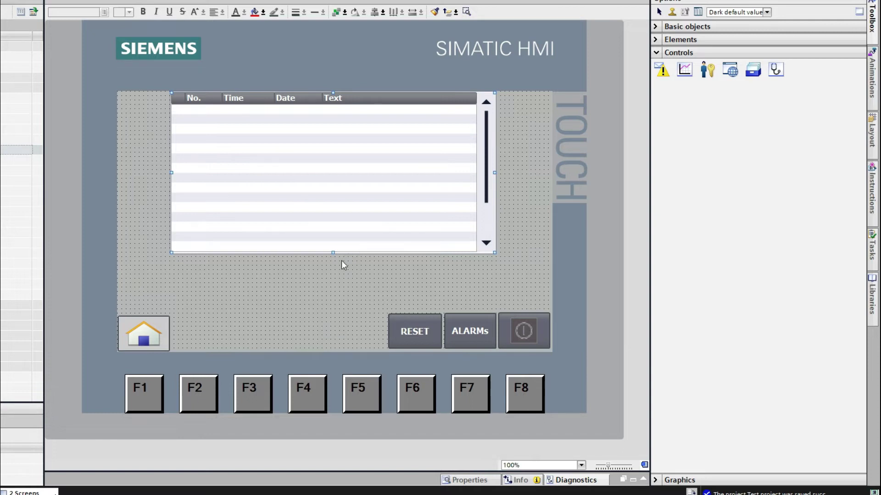
drag(333, 253, 335, 134)
- In the alarm view's Columns properties, uncheck Headers and set Sorting to Ascending
click(341, 155)
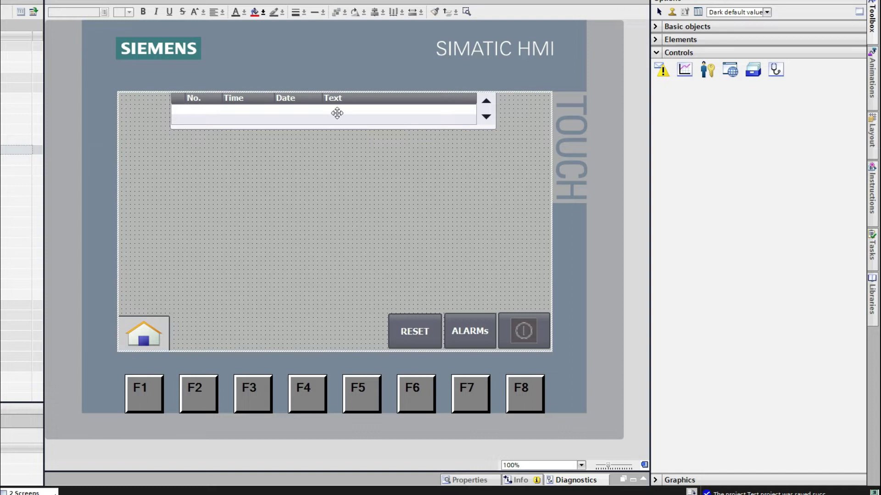
click(337, 113)
right_click(328, 108)
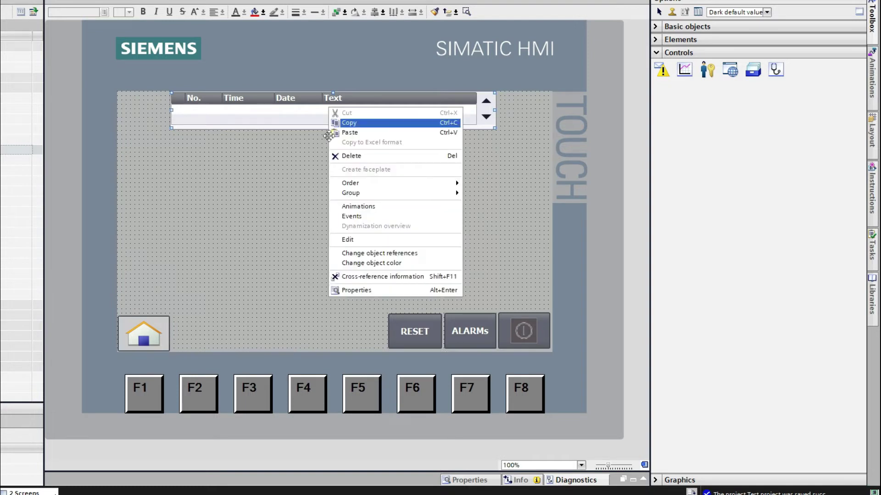
click(248, 177)
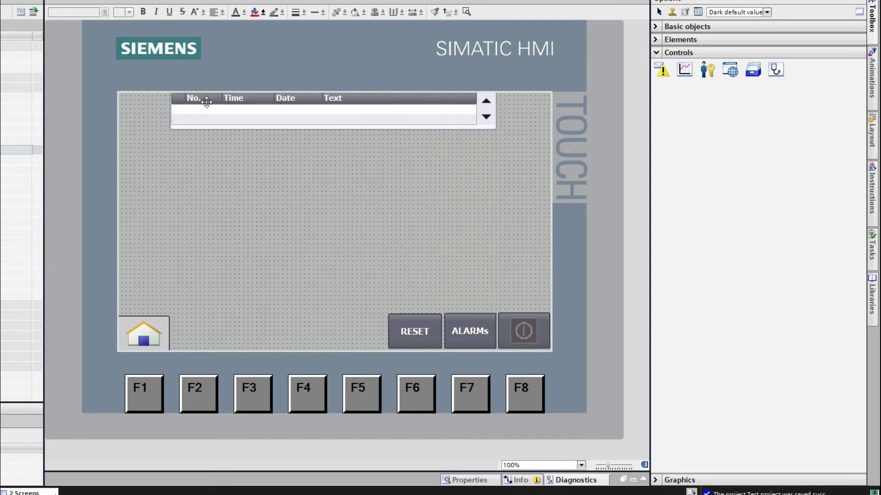
click(357, 112)
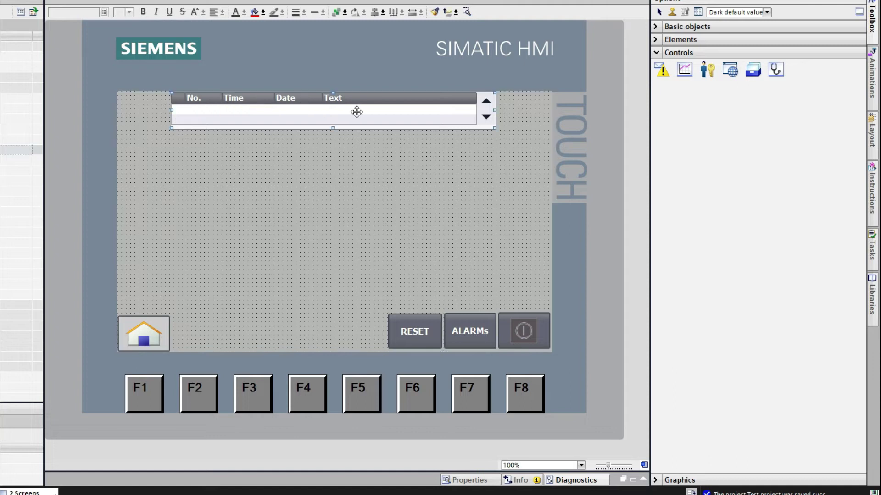
right_click(348, 107)
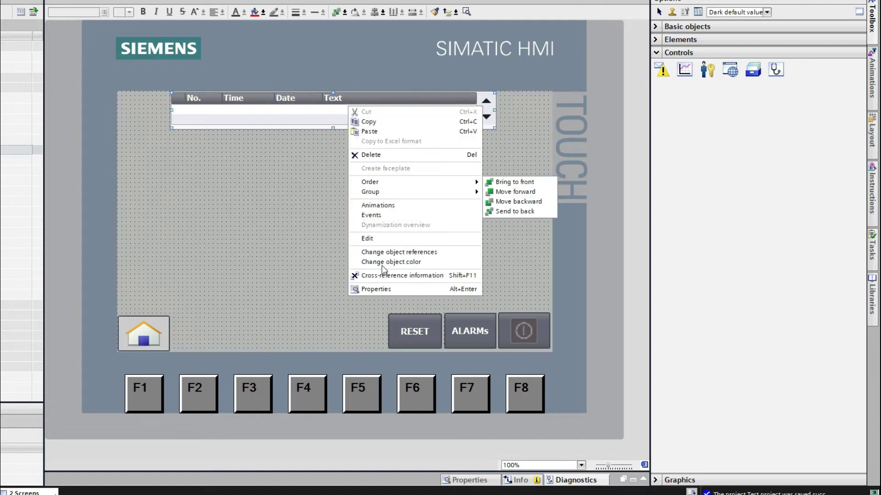
click(385, 289)
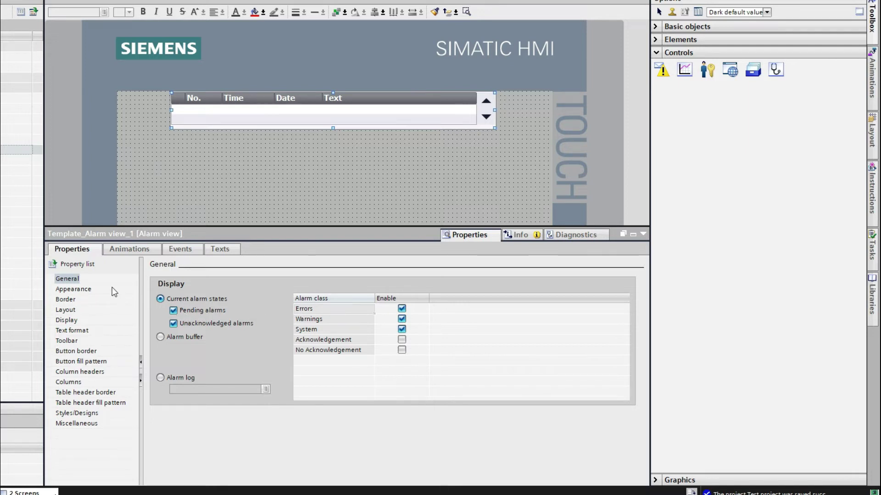
click(74, 289)
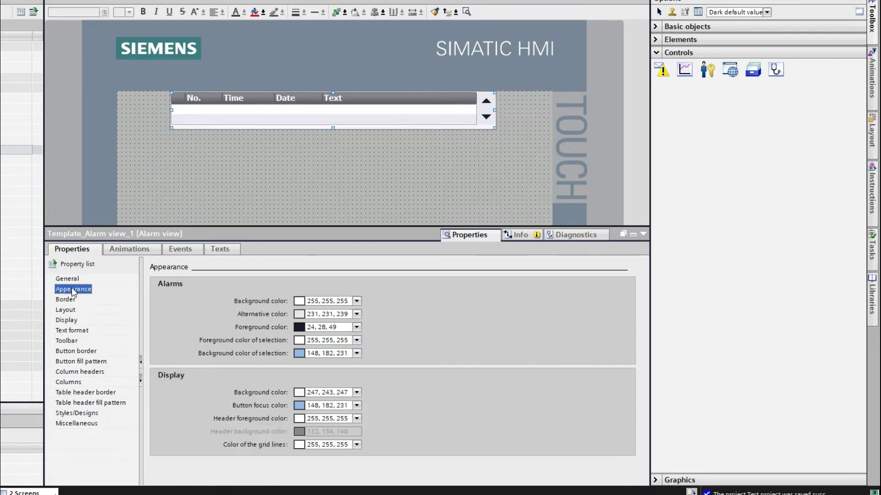
click(73, 384)
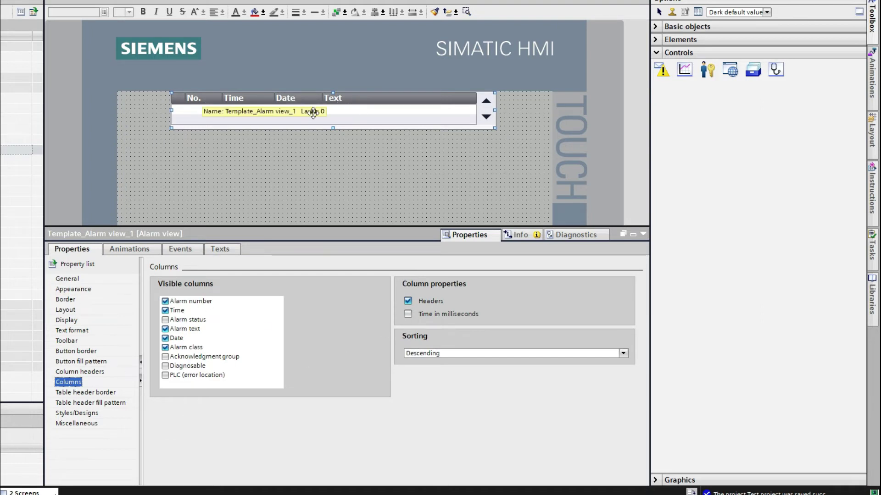
click(408, 302)
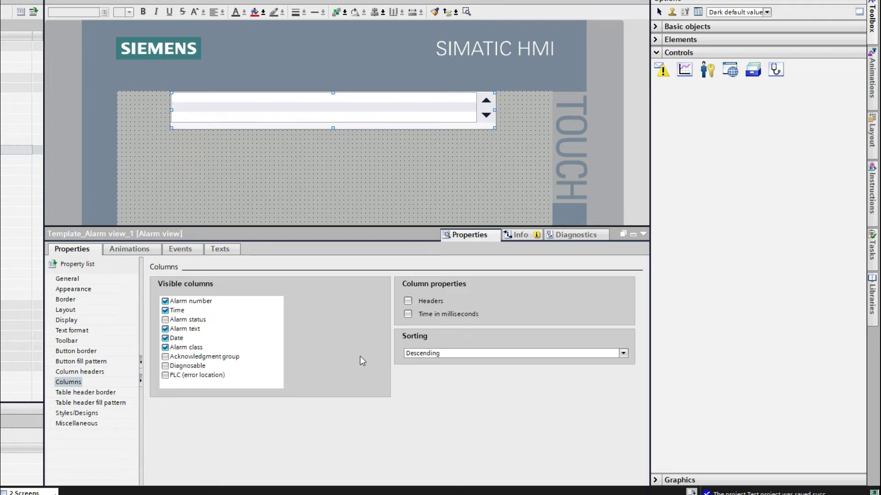
click(623, 353)
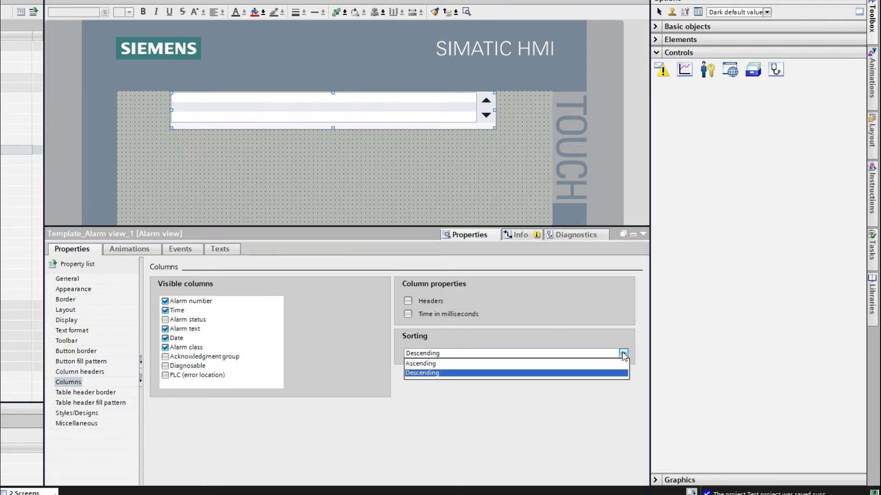
click(428, 362)
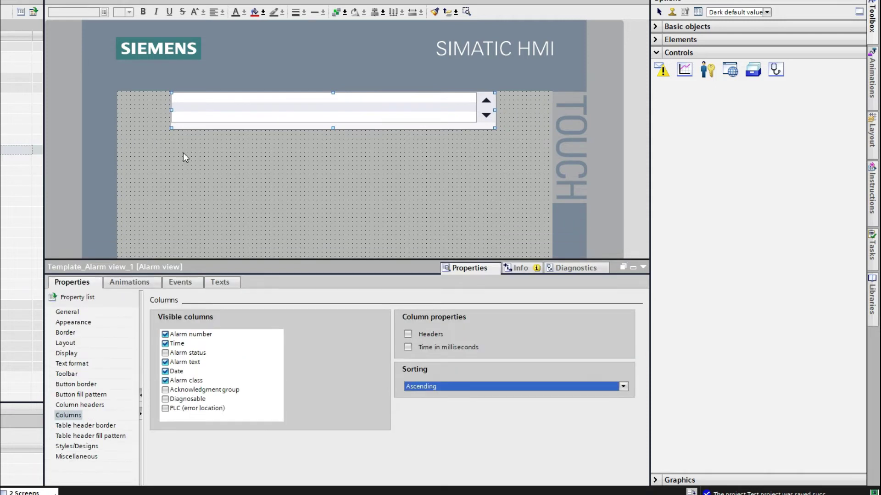
click(368, 94)
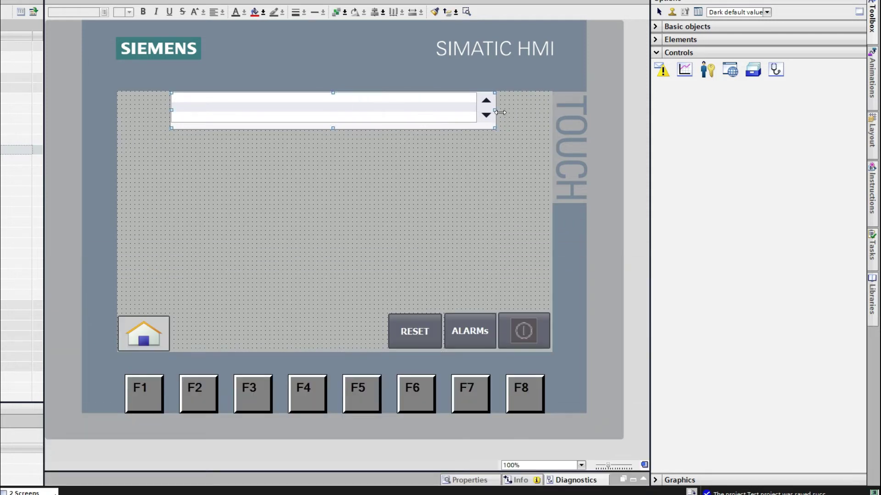
- Narrow the alarm view slightly and place a Date/time field beside it
drag(495, 110, 487, 111)
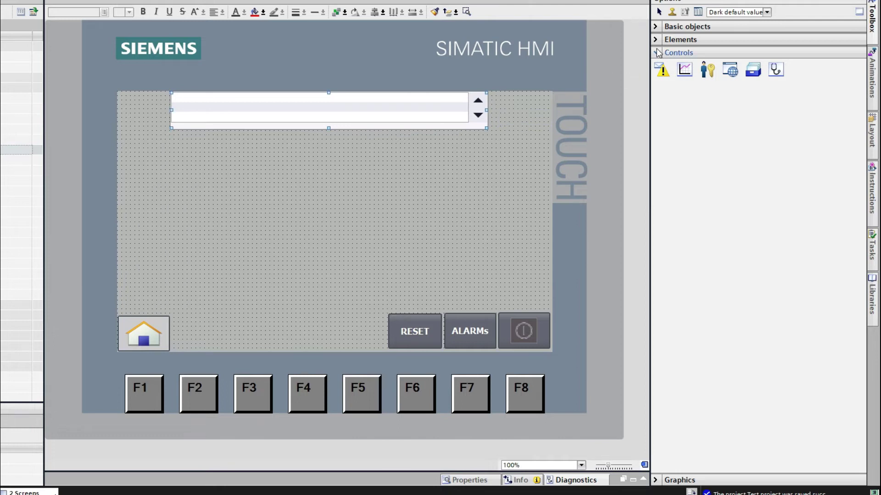
click(657, 53)
click(657, 28)
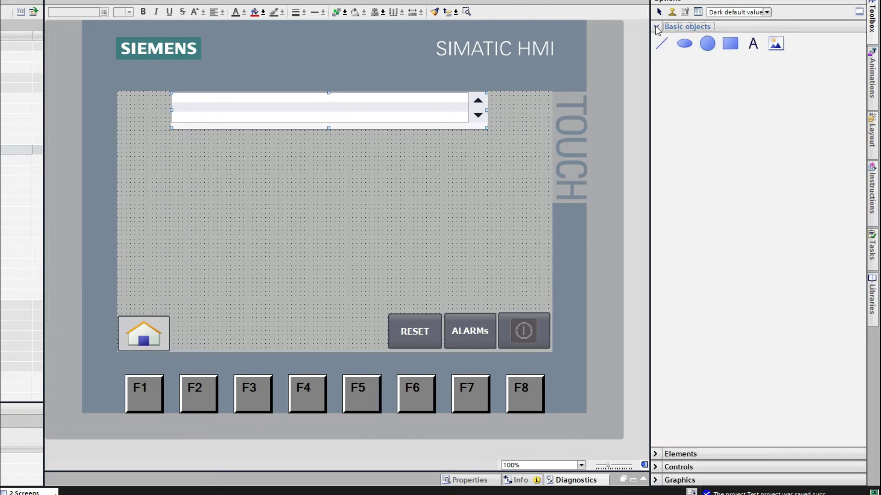
click(657, 29)
click(657, 40)
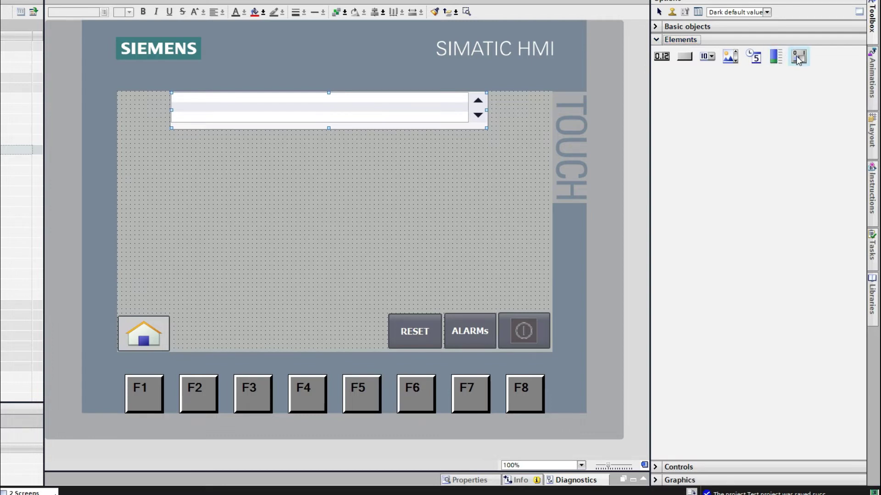
click(755, 57)
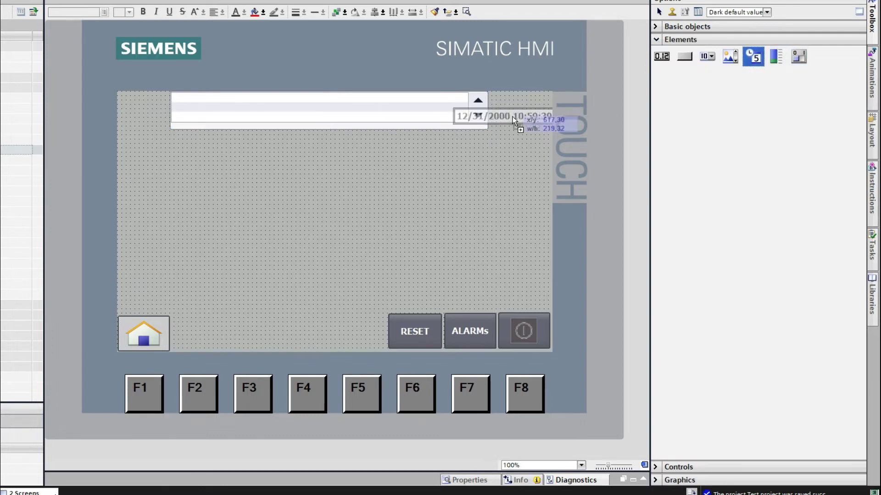
click(519, 112)
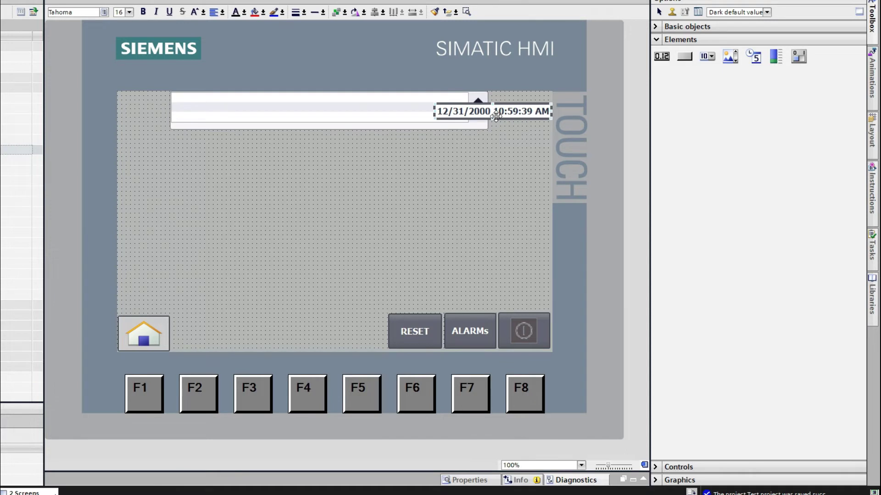
- Turn off Show time so the field shows only 12/31/2000, and move it top-right
right_click(490, 111)
click(543, 278)
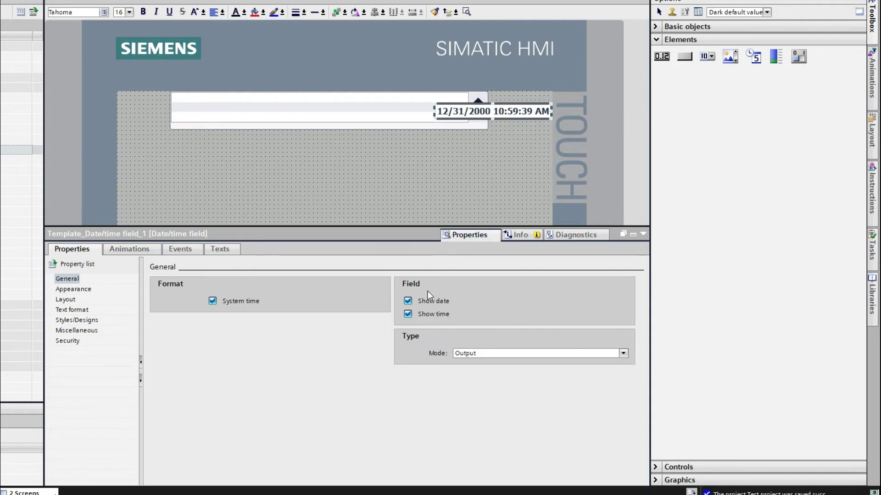
click(408, 315)
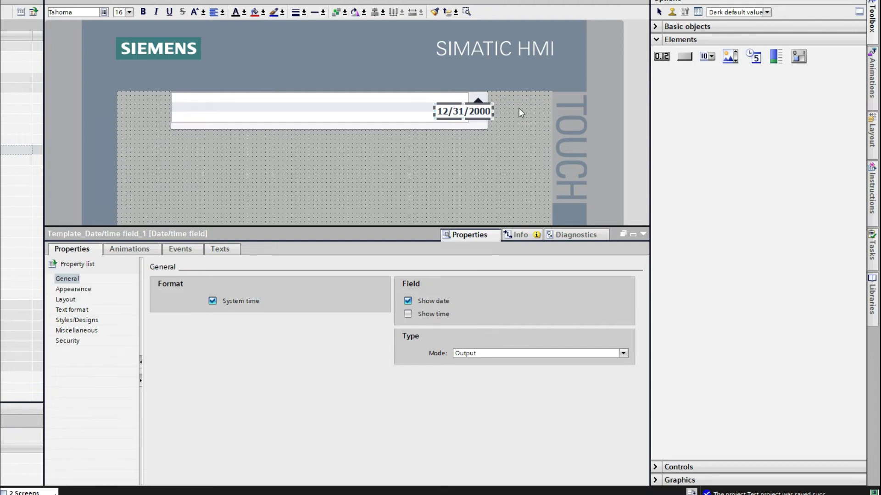
drag(468, 117, 520, 102)
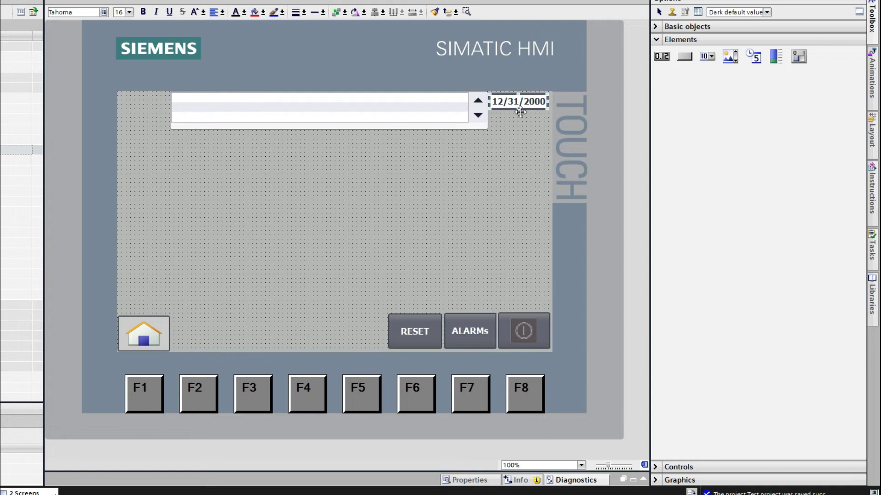
click(498, 130)
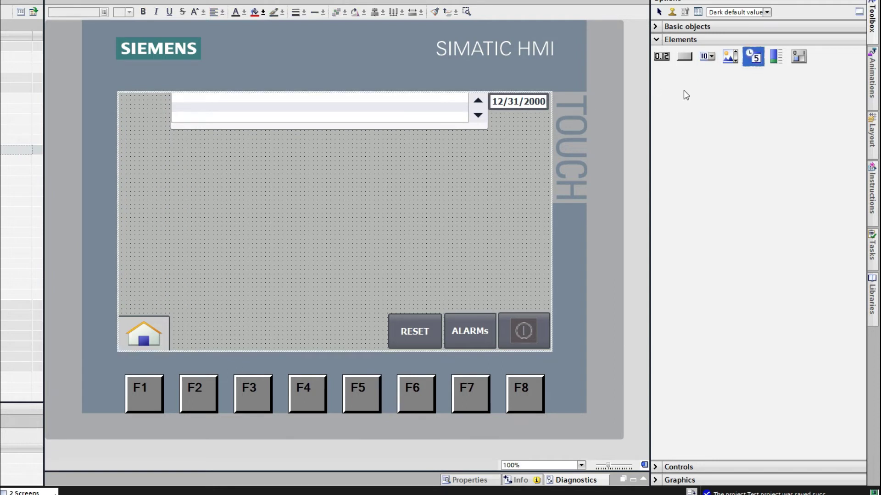
- Place a second Date/time field with Show date unchecked, showing only 10:59:39 AM
click(524, 126)
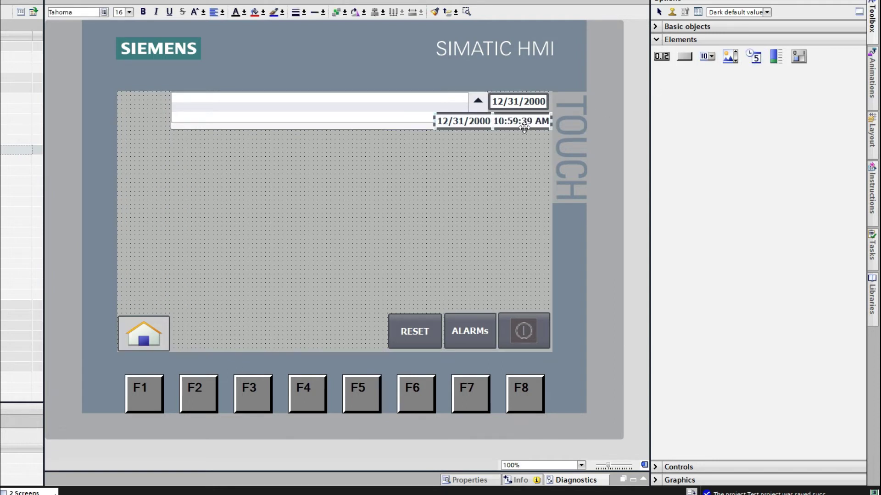
right_click(523, 126)
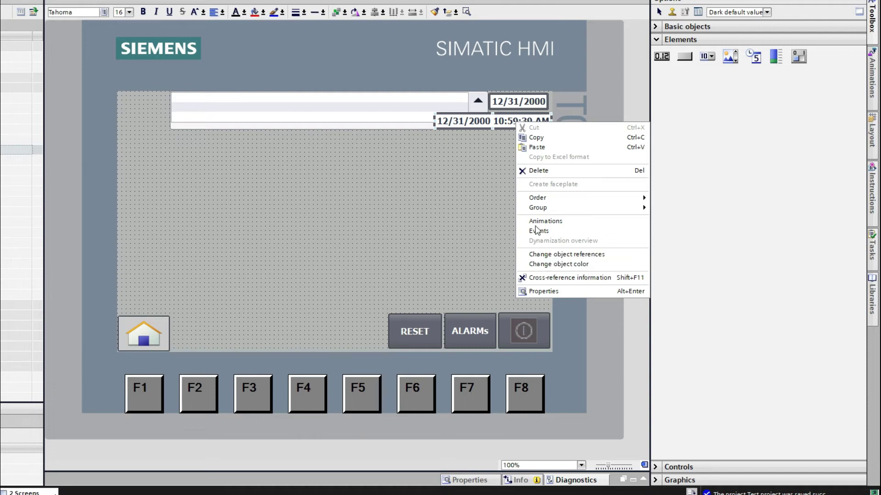
click(541, 291)
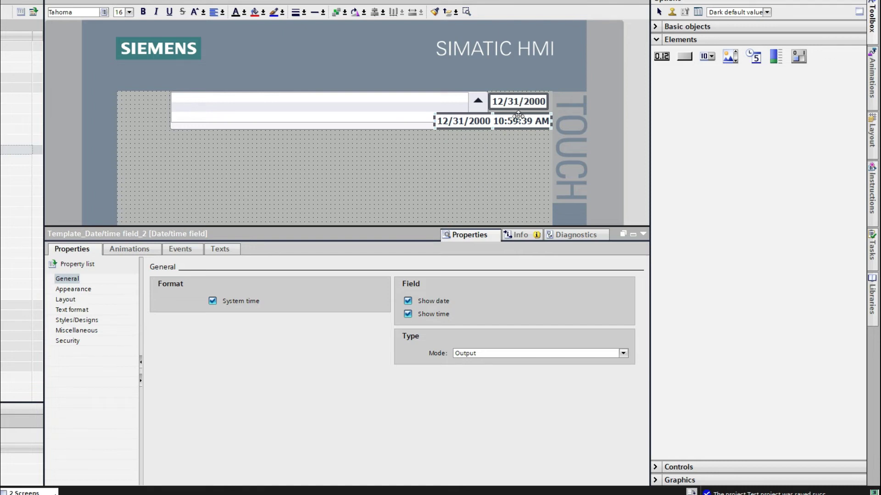
click(407, 301)
click(379, 199)
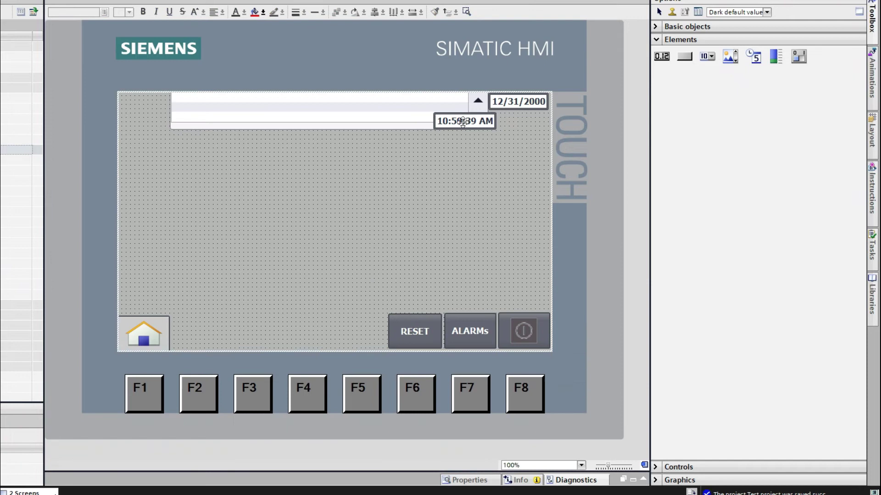
- Move the time field directly beneath the 12/31/2000 date field and align it
drag(462, 121, 507, 119)
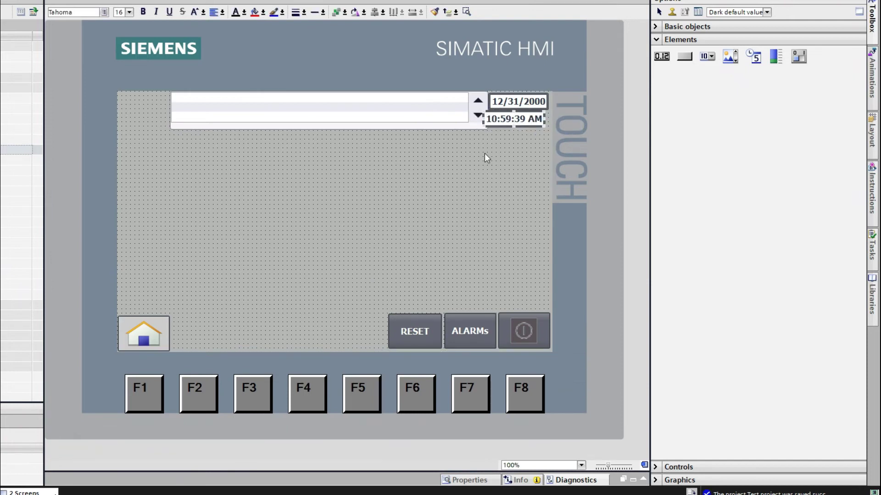
key(Right)
key(Right)
key(Right)
key(Right)
key(Right)
key(Right)
key(Right)
key(Right)
key(Right)
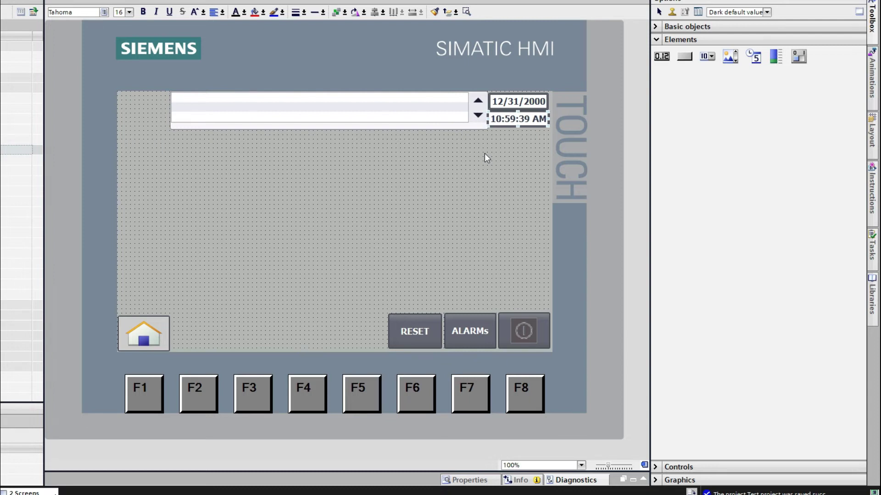
click(532, 158)
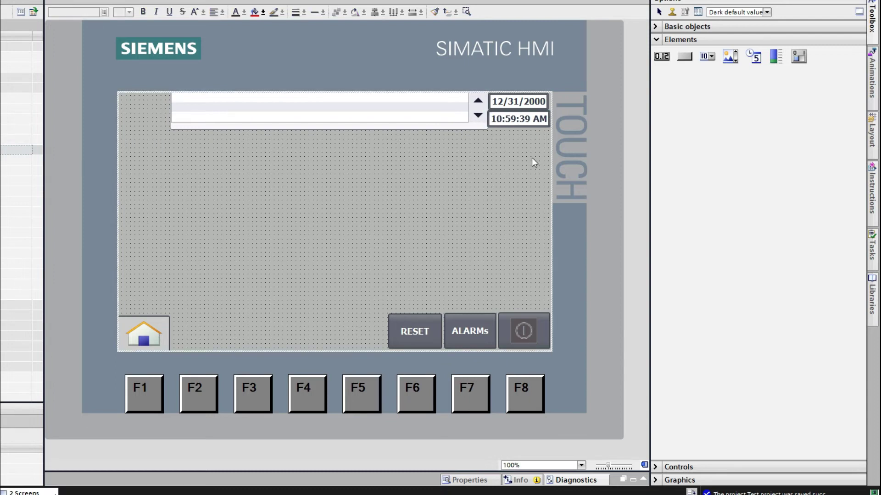
click(403, 126)
click(171, 152)
- Drag a graphic view from Basic objects onto the screen's top-left corner
click(656, 40)
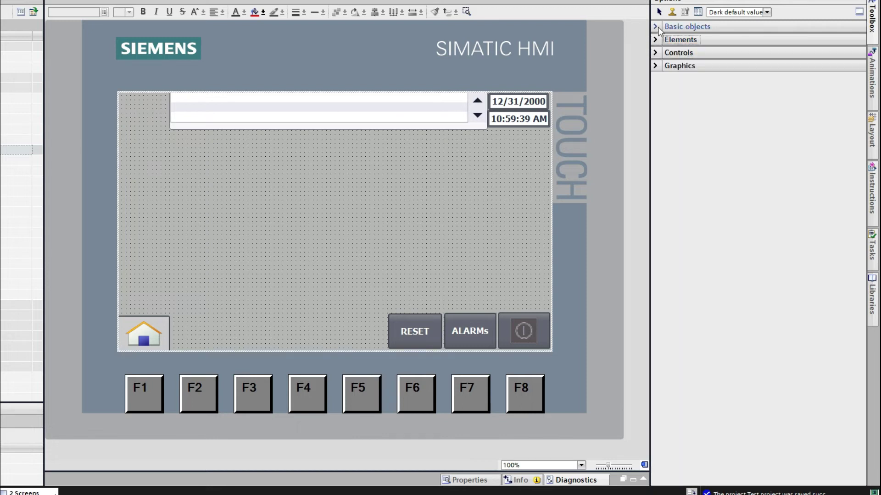
click(656, 26)
click(656, 27)
click(656, 28)
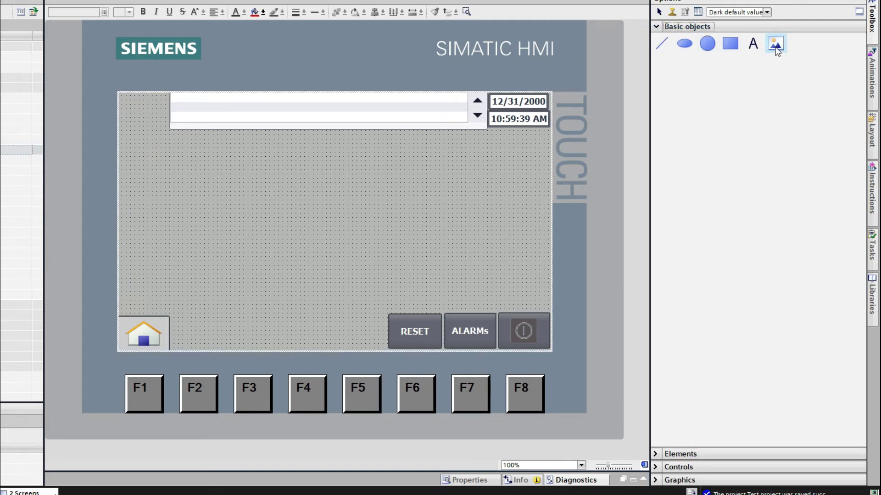
drag(775, 44, 142, 112)
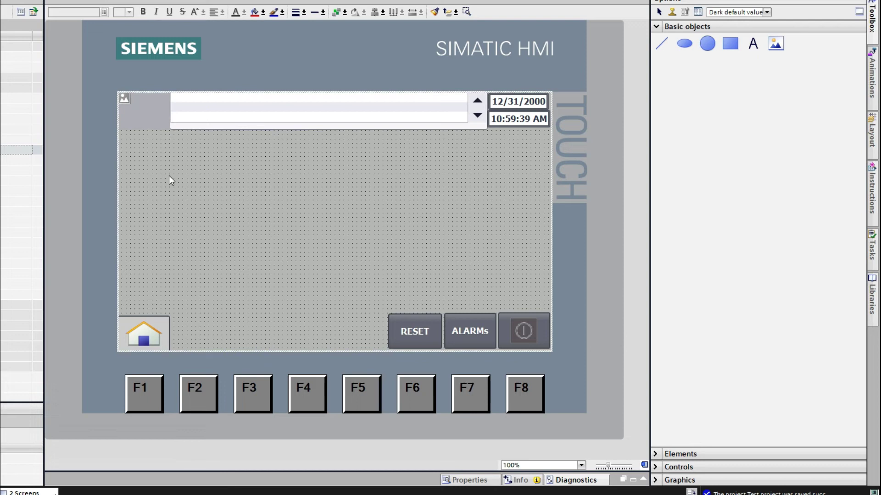
- Set the top-left button's graphic to Graphic_2, the tank-and-pump image, and apply it
double_click(149, 115)
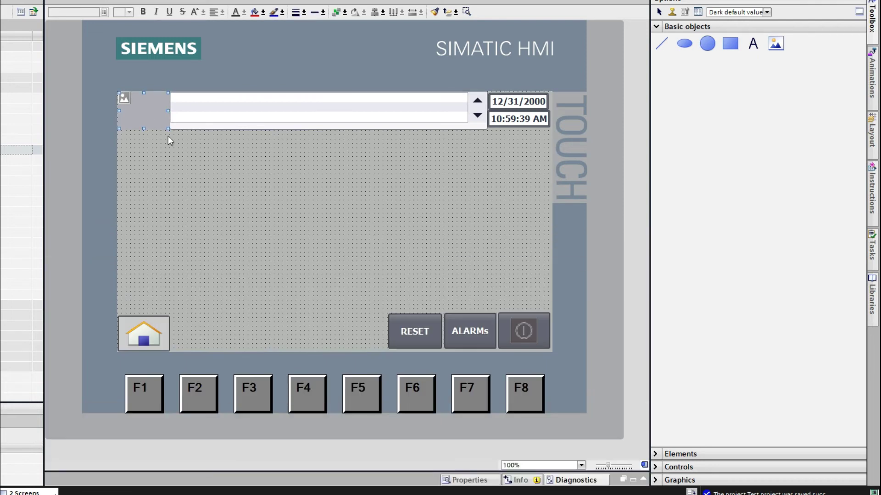
click(214, 173)
double_click(144, 116)
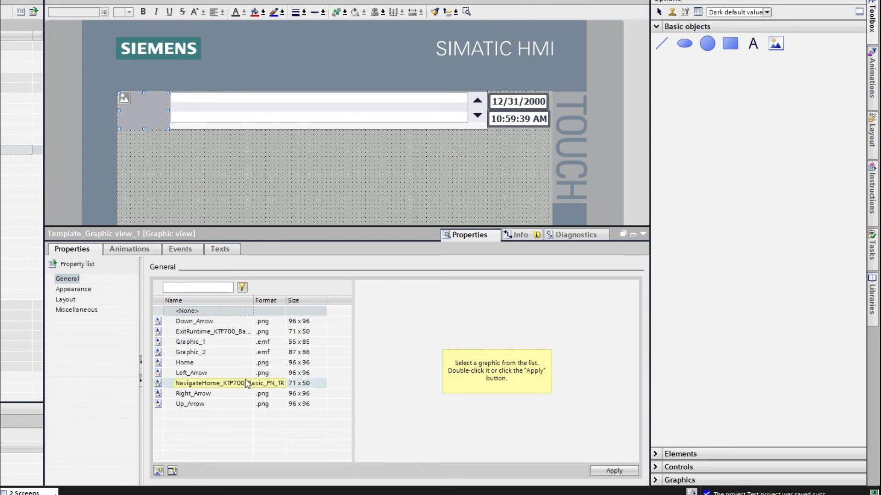
click(180, 363)
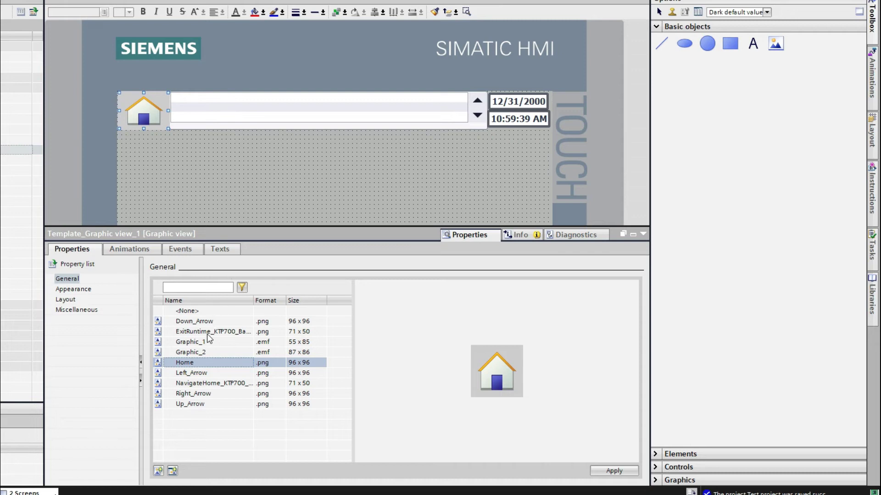
click(197, 343)
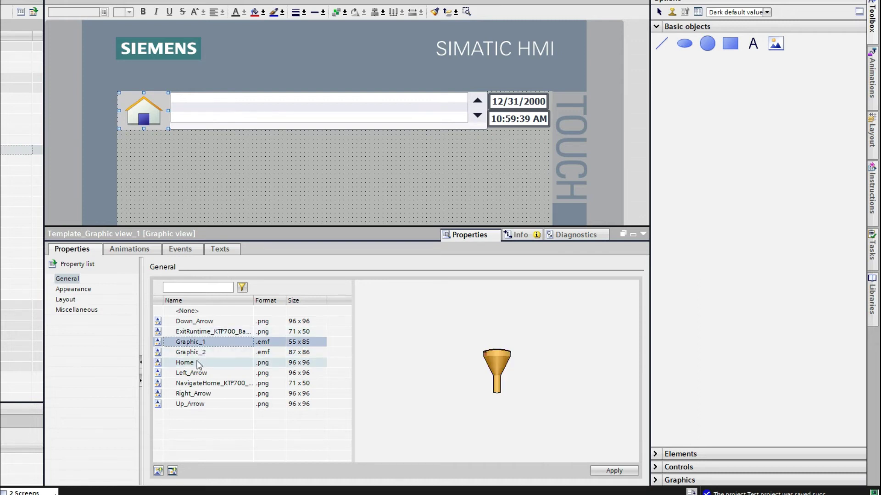
click(197, 354)
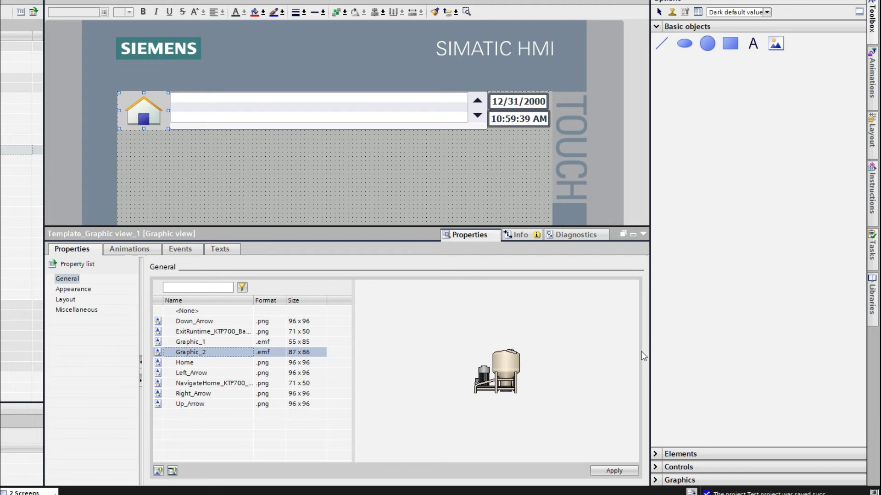
click(624, 472)
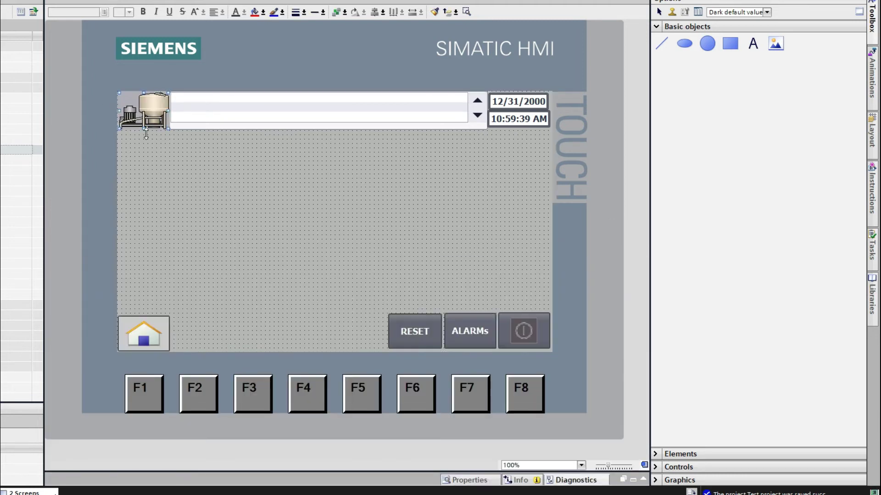
click(258, 186)
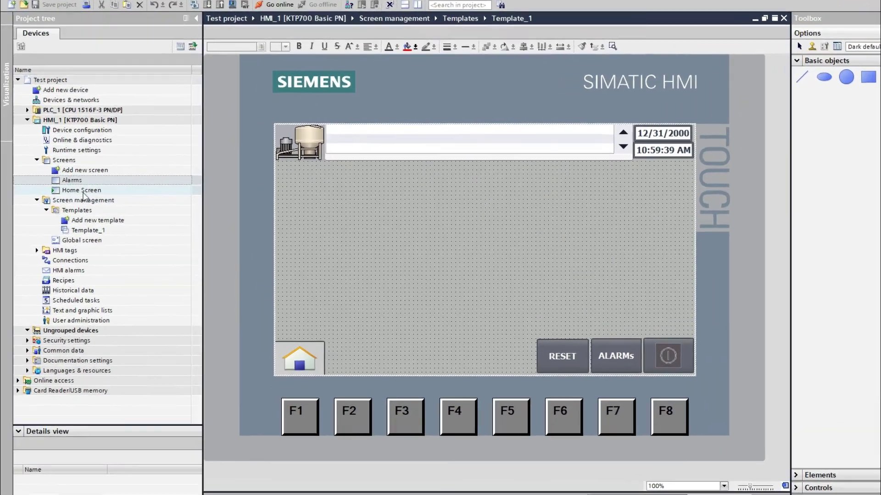
- Open the Home Screen and set its Template property to Template_1
click(72, 190)
double_click(91, 209)
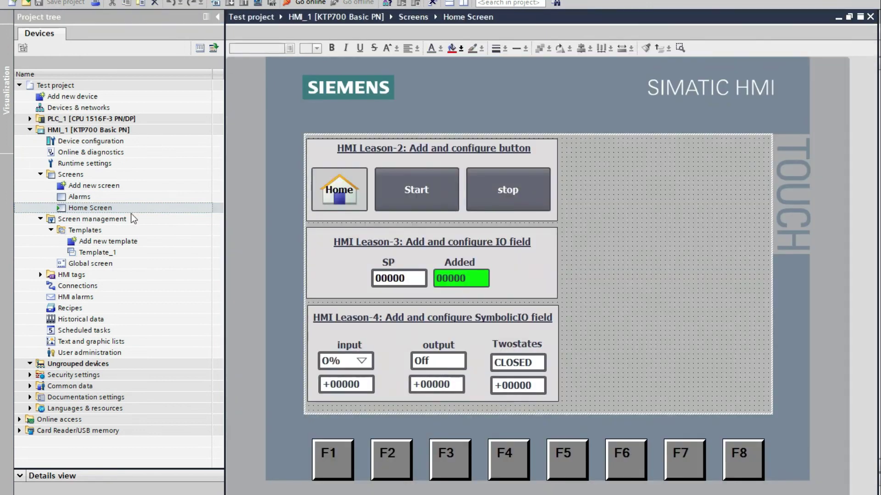
right_click(619, 284)
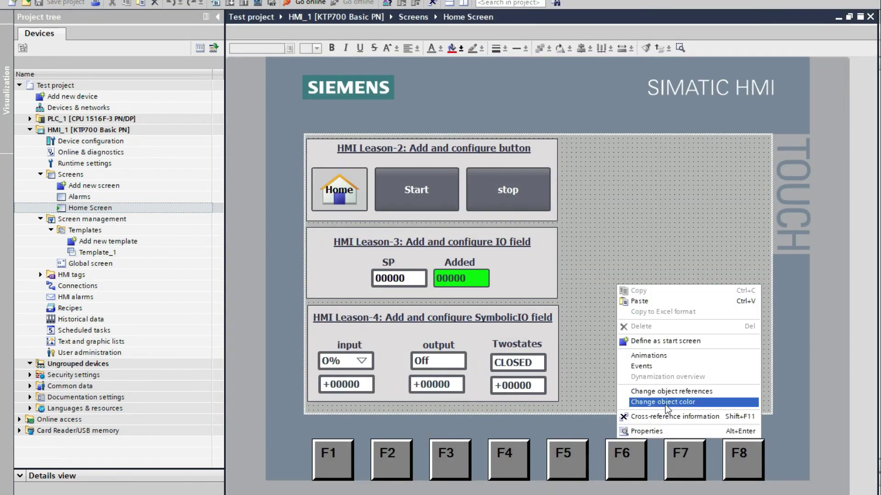
click(655, 429)
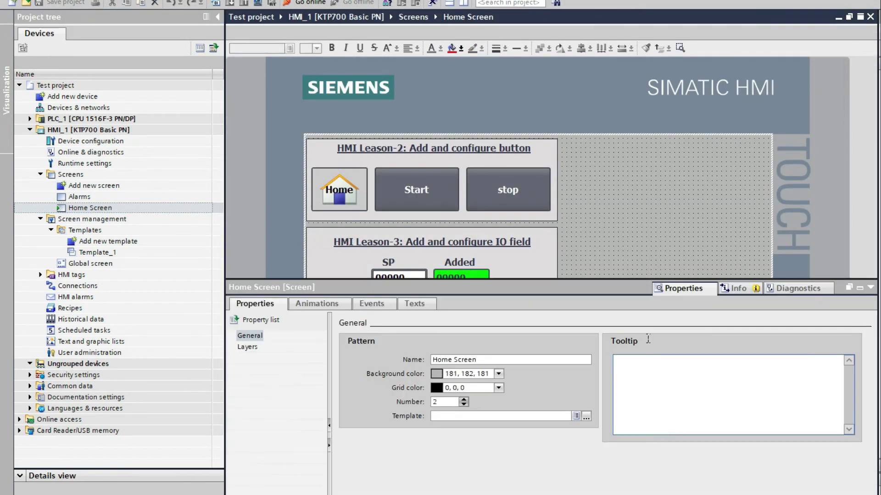
click(686, 166)
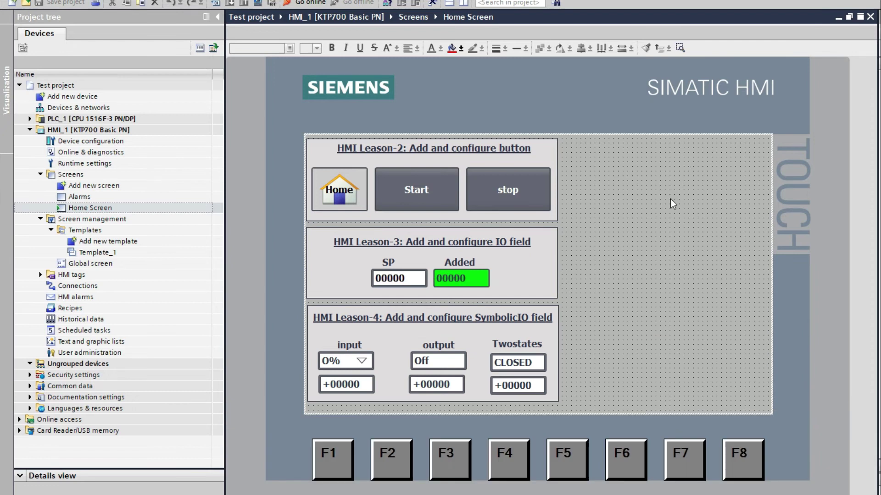
right_click(695, 222)
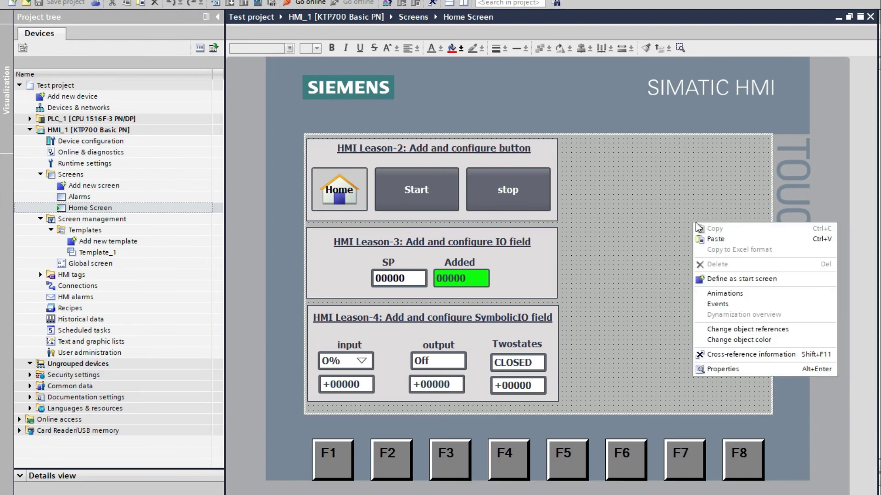
click(706, 422)
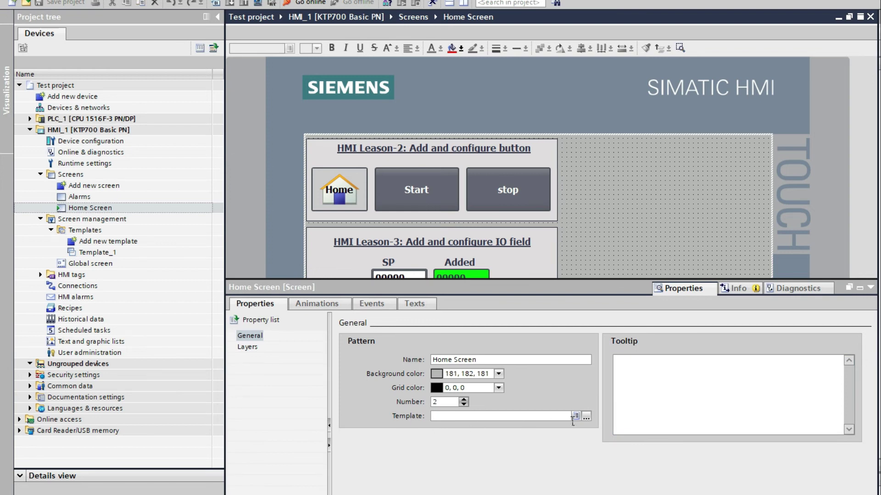
click(587, 417)
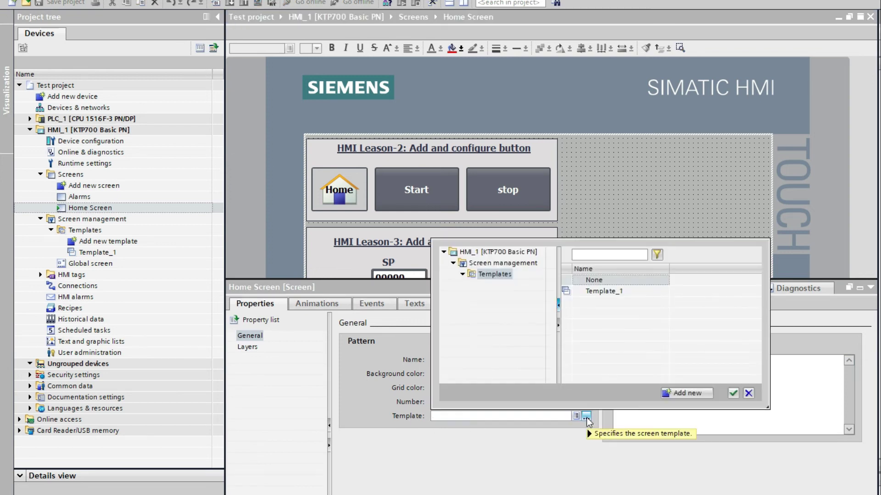
click(622, 294)
right_click(621, 293)
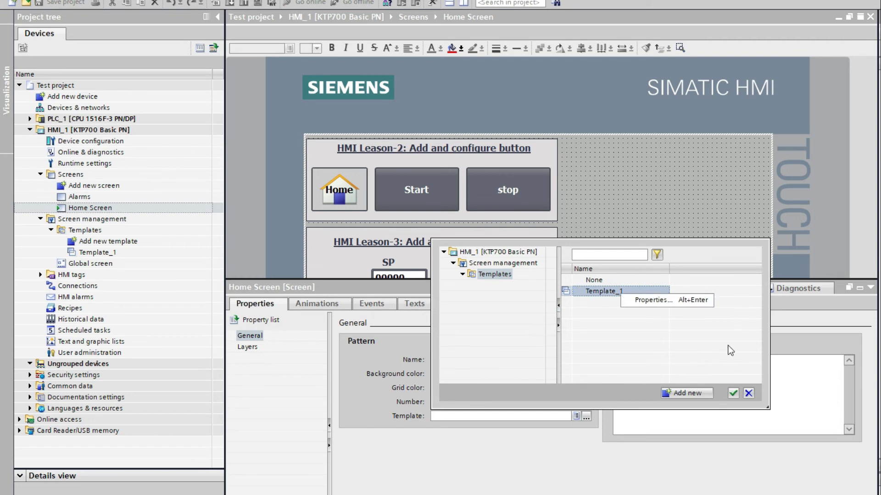
click(734, 393)
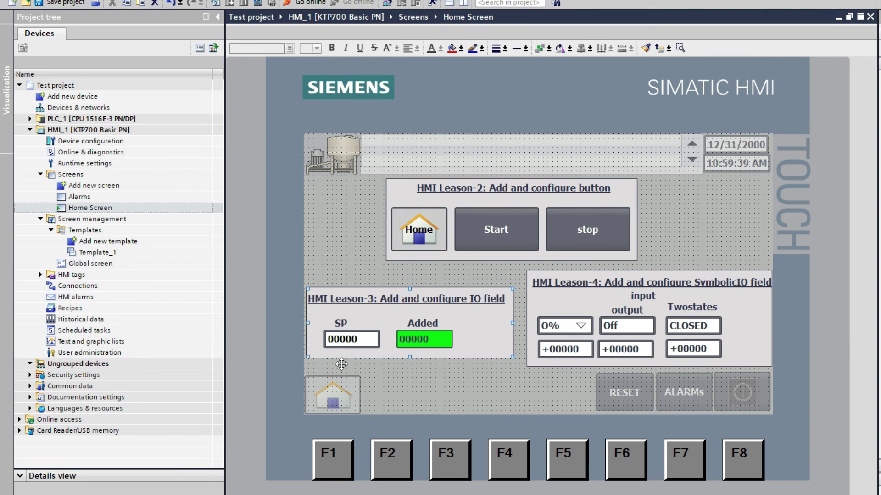
click(335, 222)
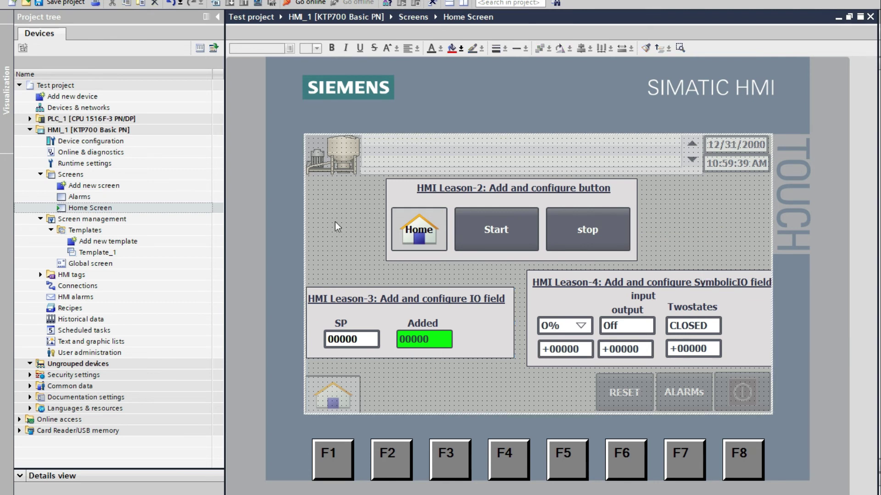
- Open the Alarms screen and set its Template property to Template_1
double_click(76, 197)
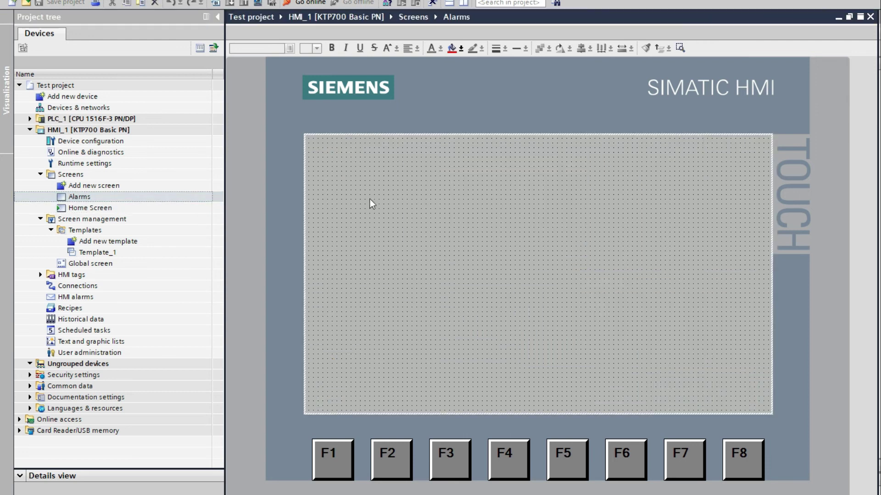
right_click(536, 269)
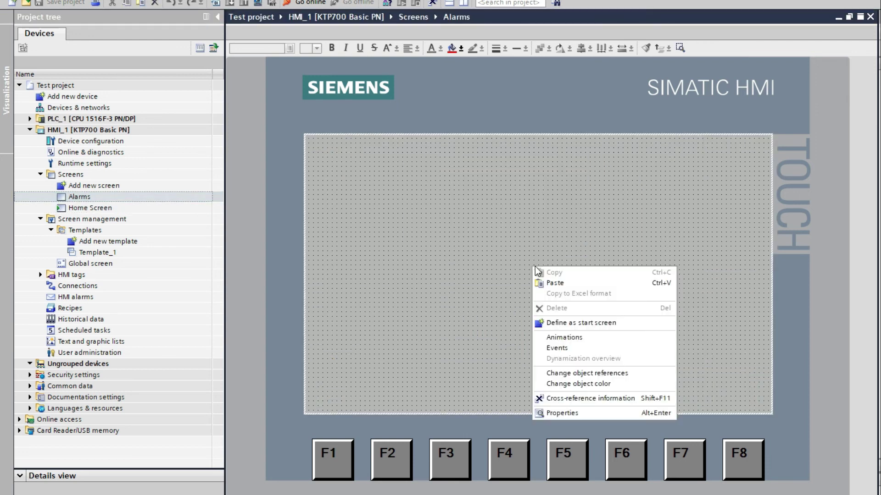
click(588, 414)
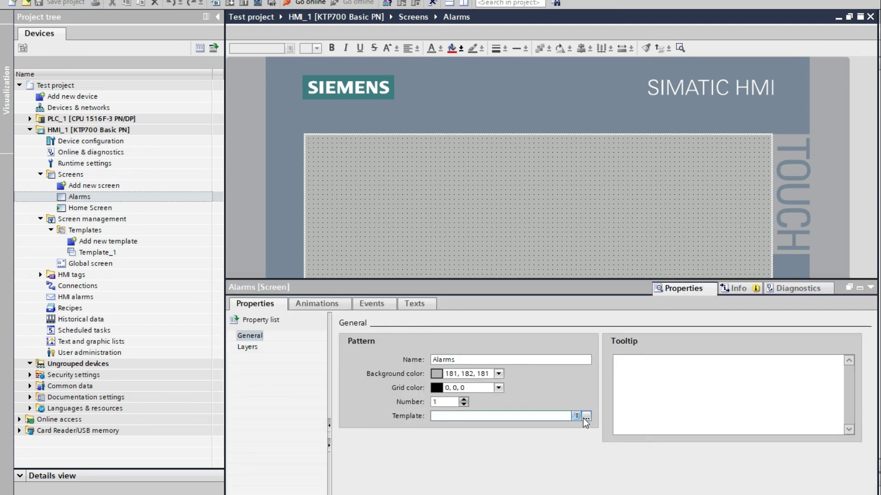
click(586, 417)
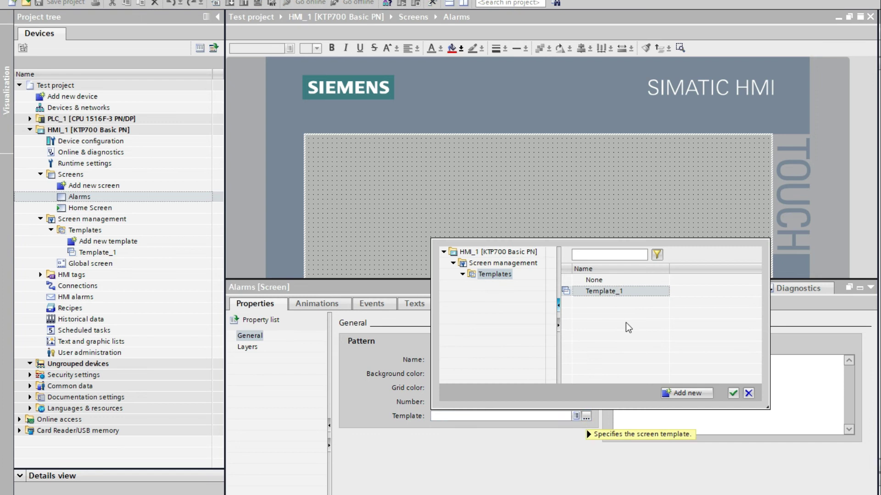
double_click(613, 289)
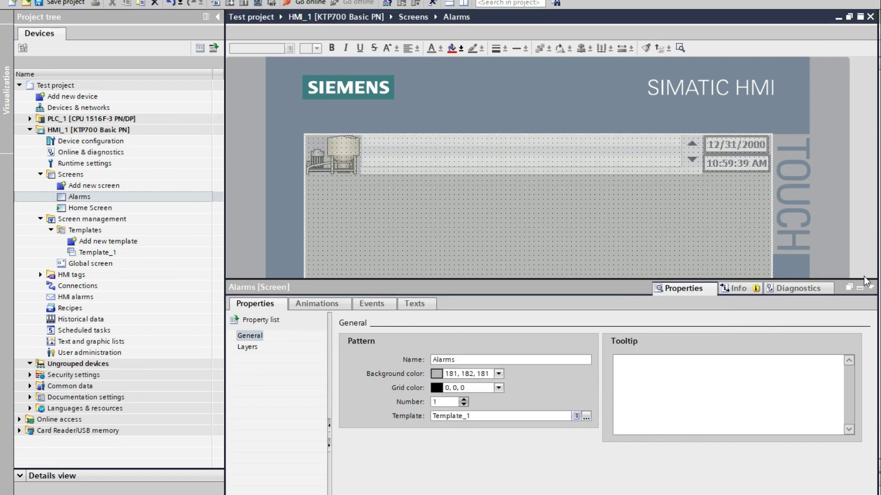
click(870, 288)
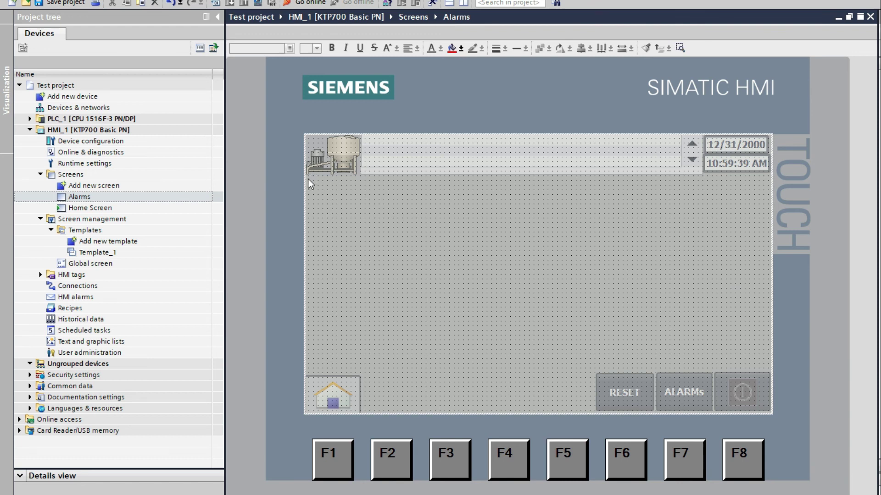
drag(308, 177, 769, 366)
drag(769, 365, 766, 365)
- Simulate the HMI, switch between Home and Alarms screens, then exit the runtime
click(258, 4)
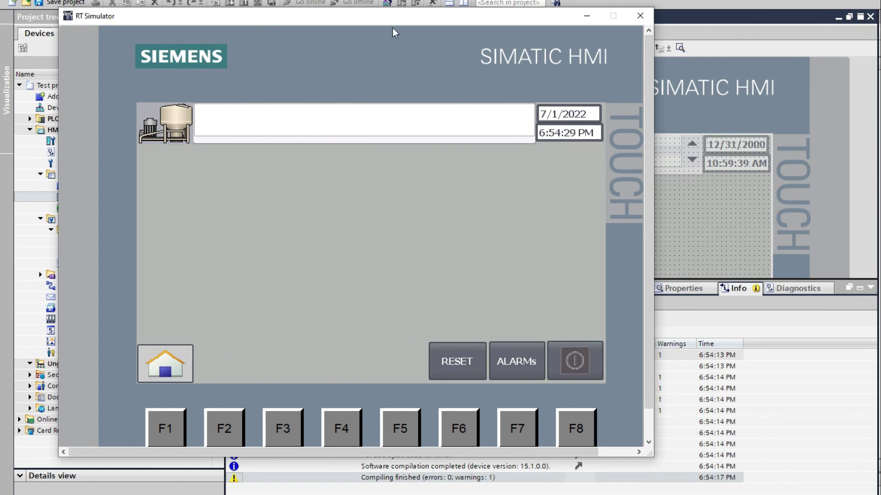
drag(403, 16, 672, 34)
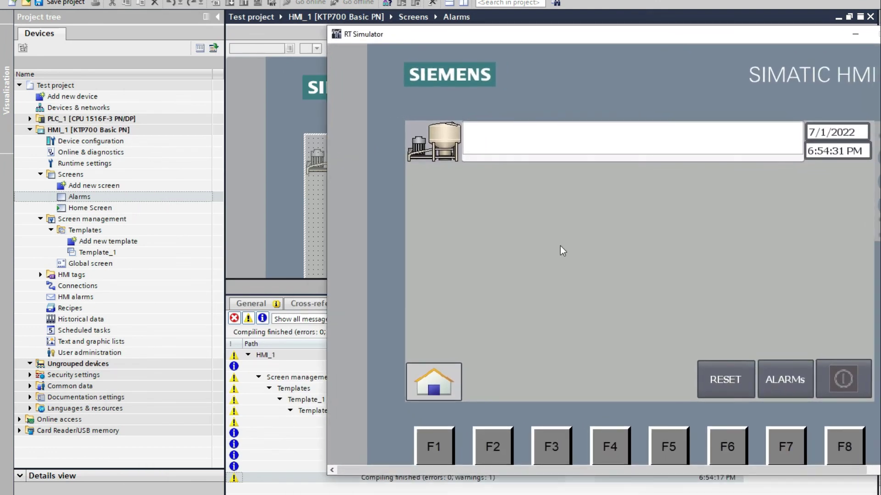
click(440, 379)
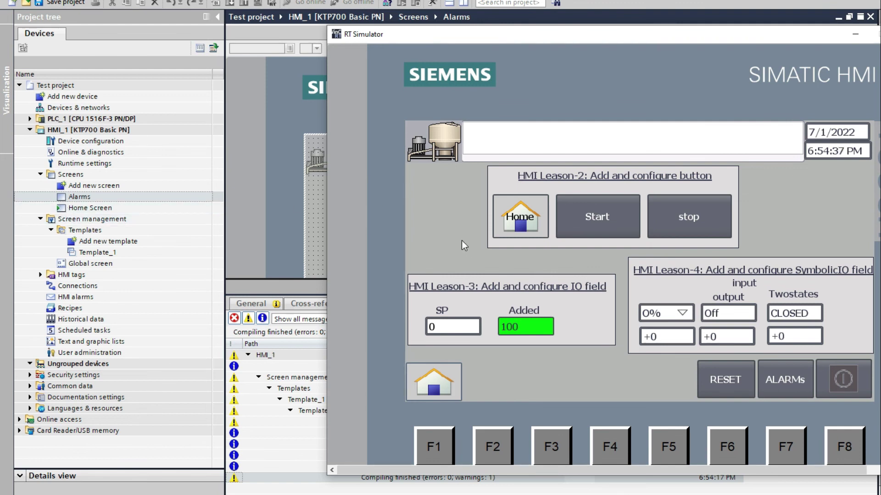
click(797, 388)
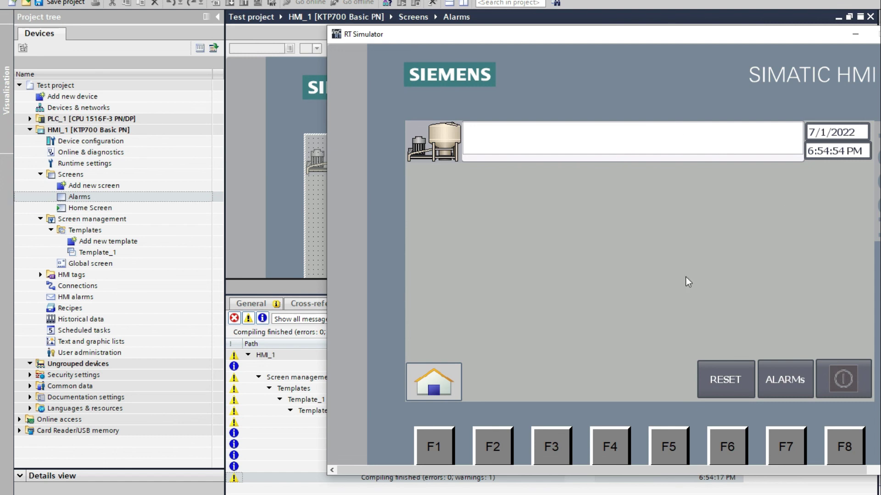
click(843, 378)
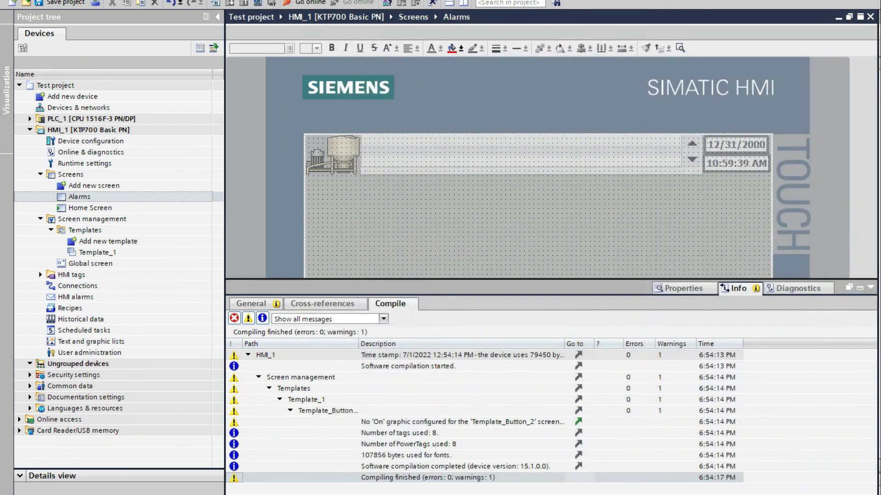
- Collapse the compile results and restart the HMI simulation, confirming with OK
click(870, 288)
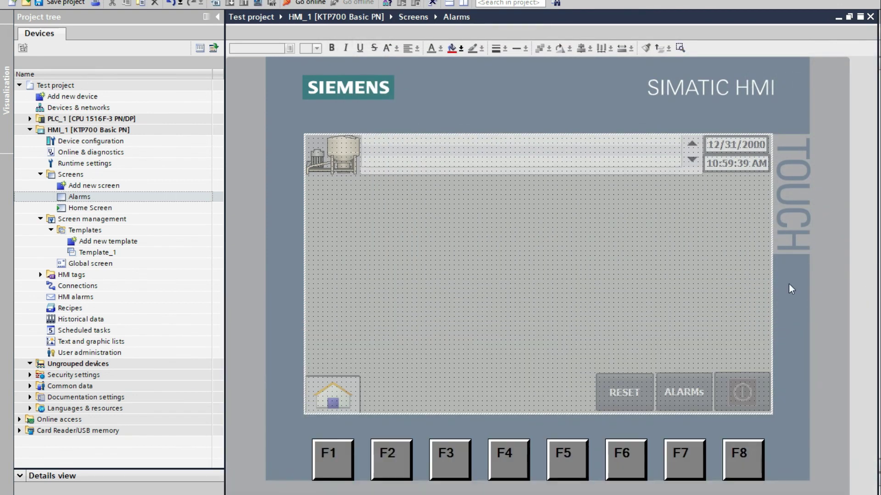
click(258, 4)
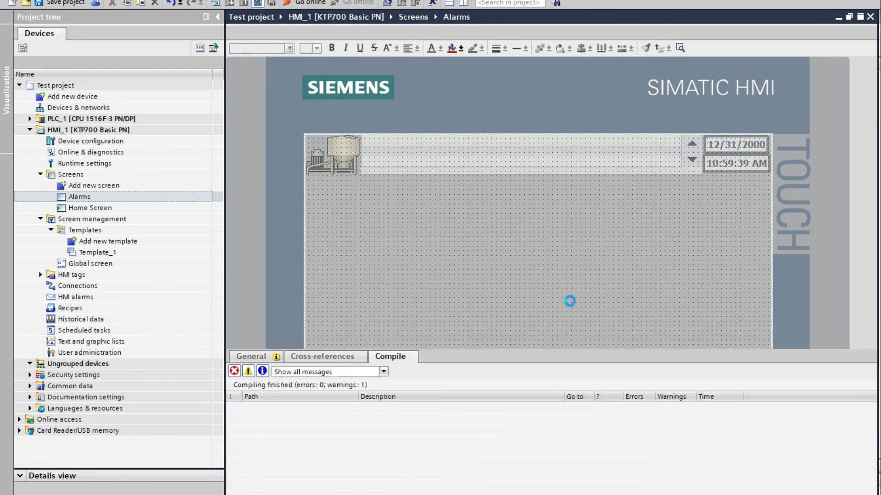
click(637, 316)
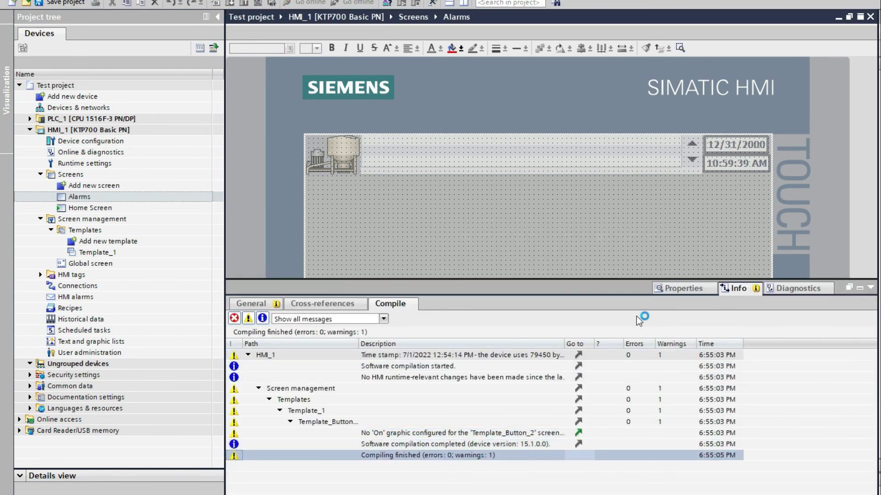